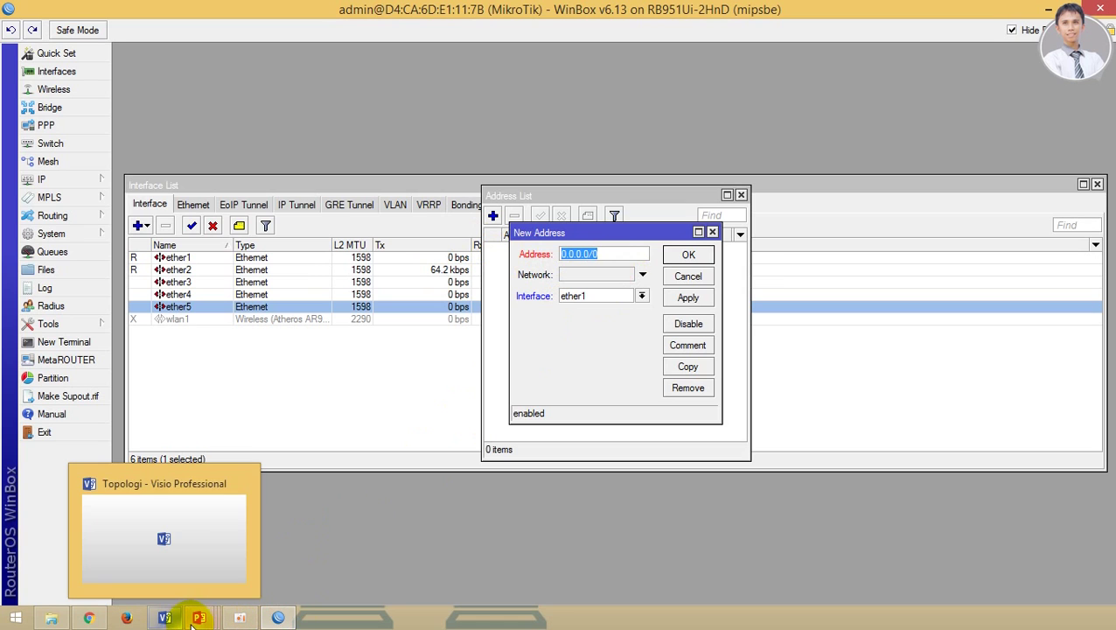
Check the network topology slide, and set the new address to 192.168.99.212/24 on interface ether1
mouse_move(199, 617)
mouse_move(540, 542)
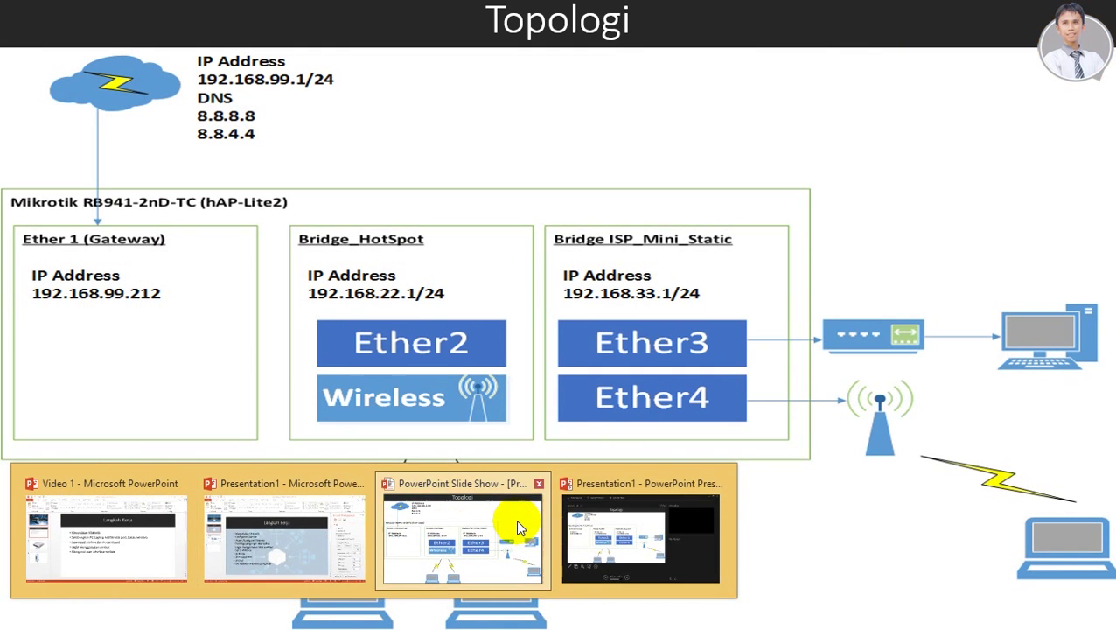
click(516, 519)
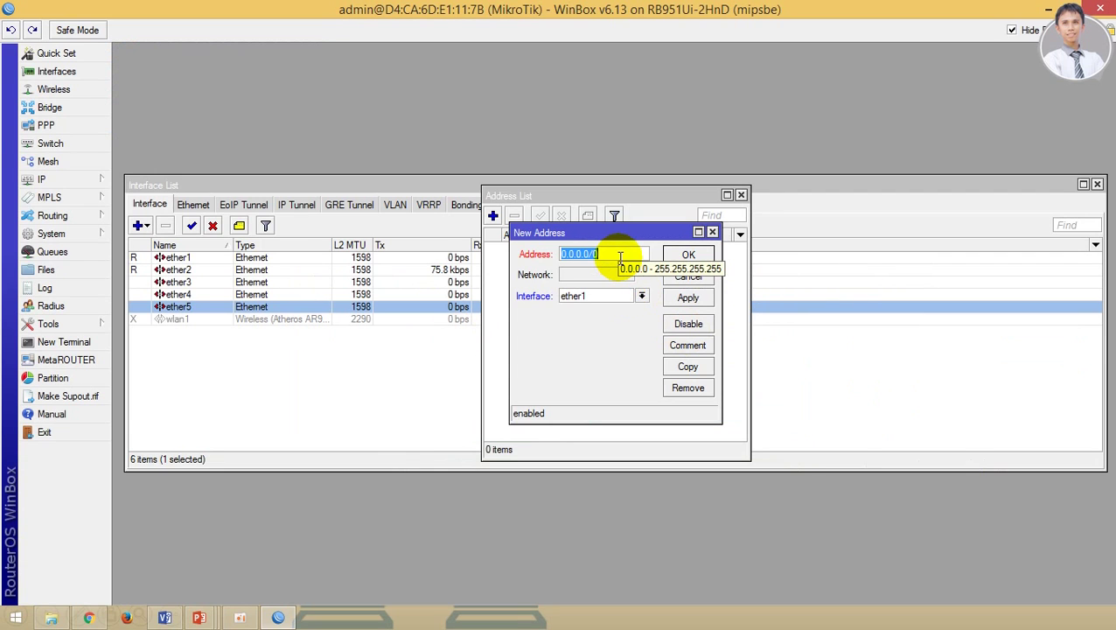
text(192.1)
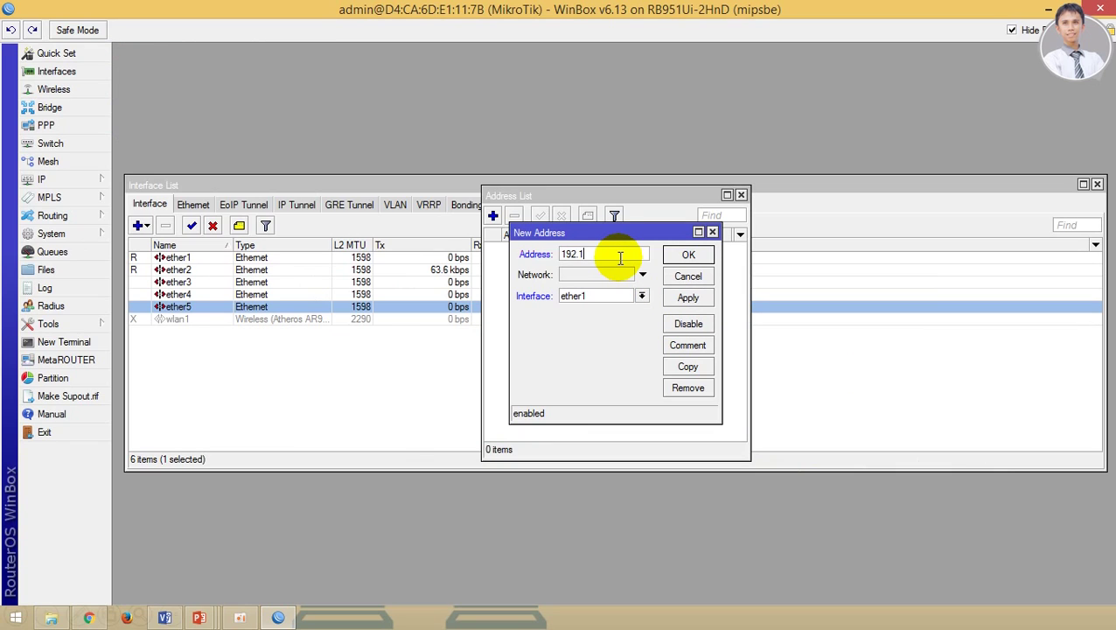
text(68.99.)
text(21)
text(3/24)
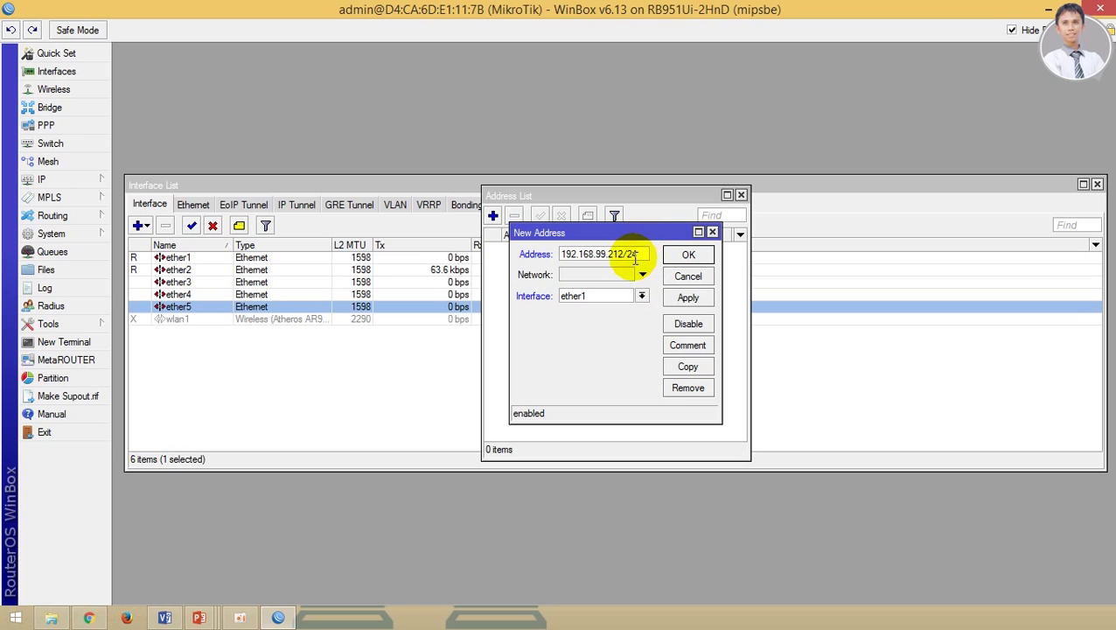
click(641, 296)
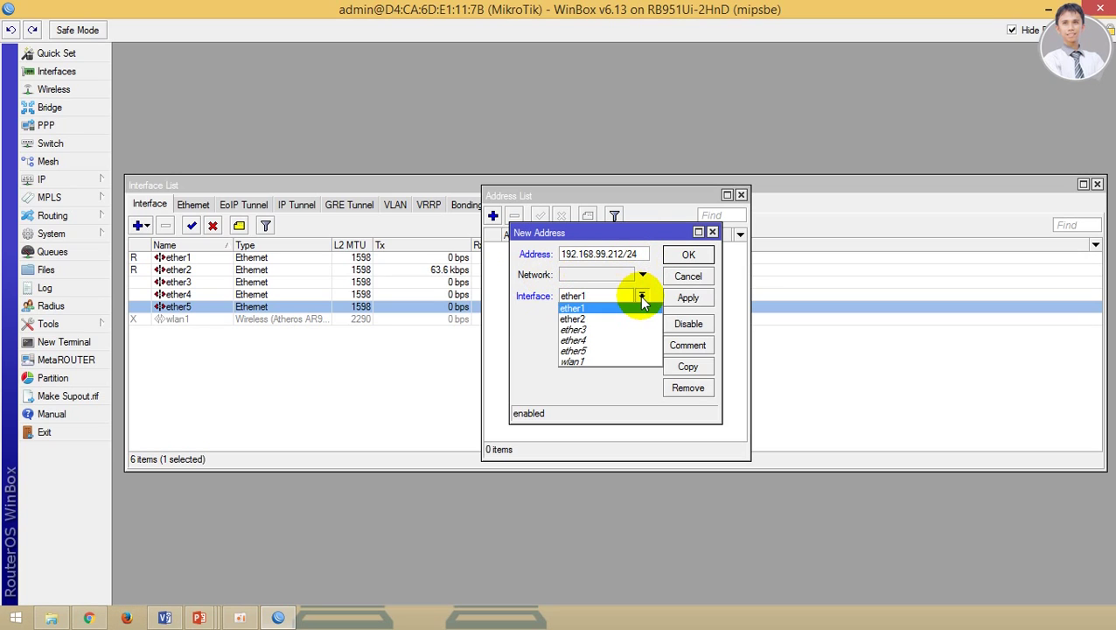
click(577, 309)
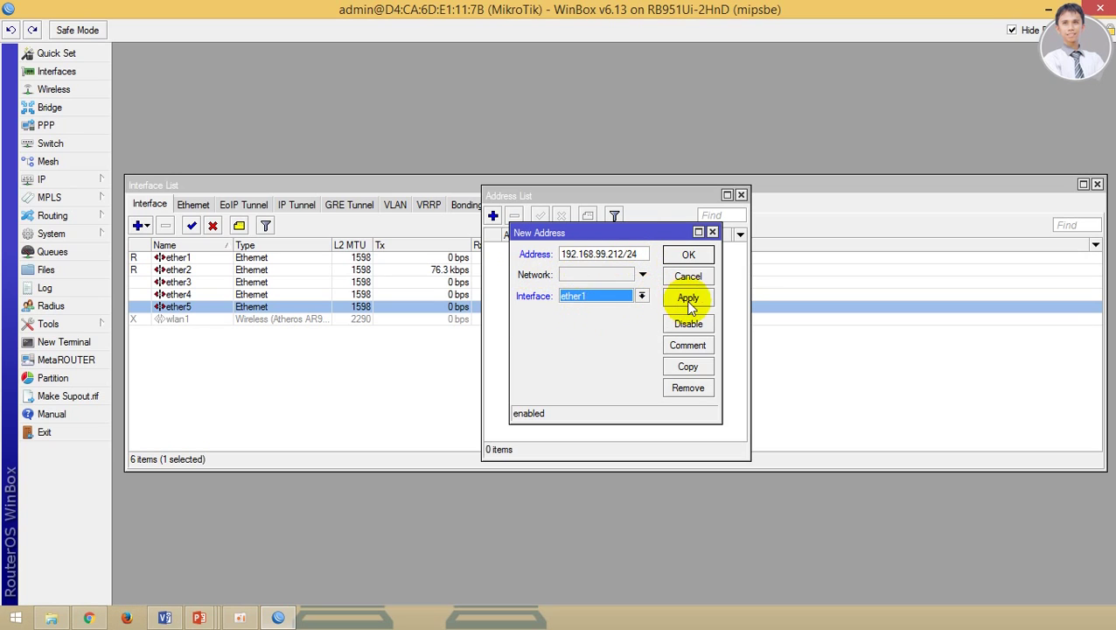
Add the comment Internet_Gateway to the new address and try to apply it
click(688, 347)
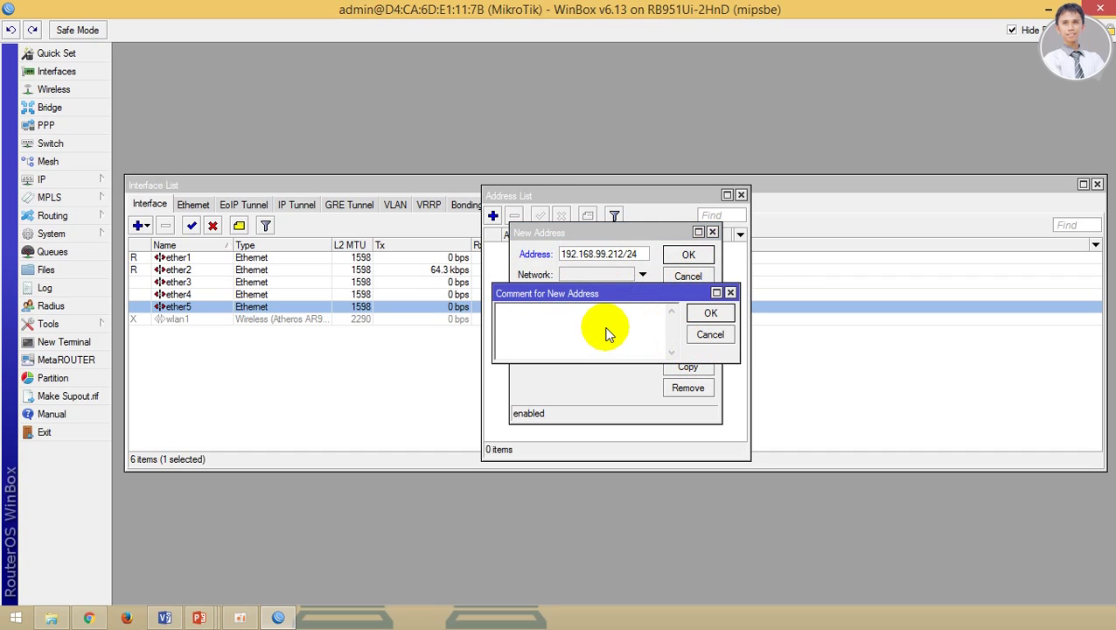
text(Et)
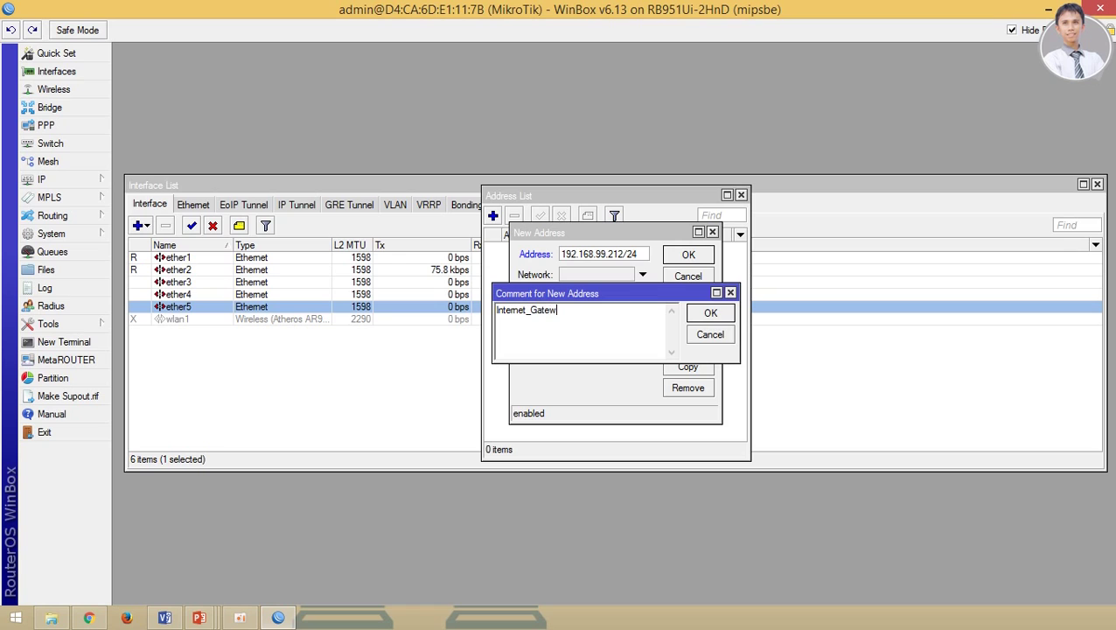
text(ay)
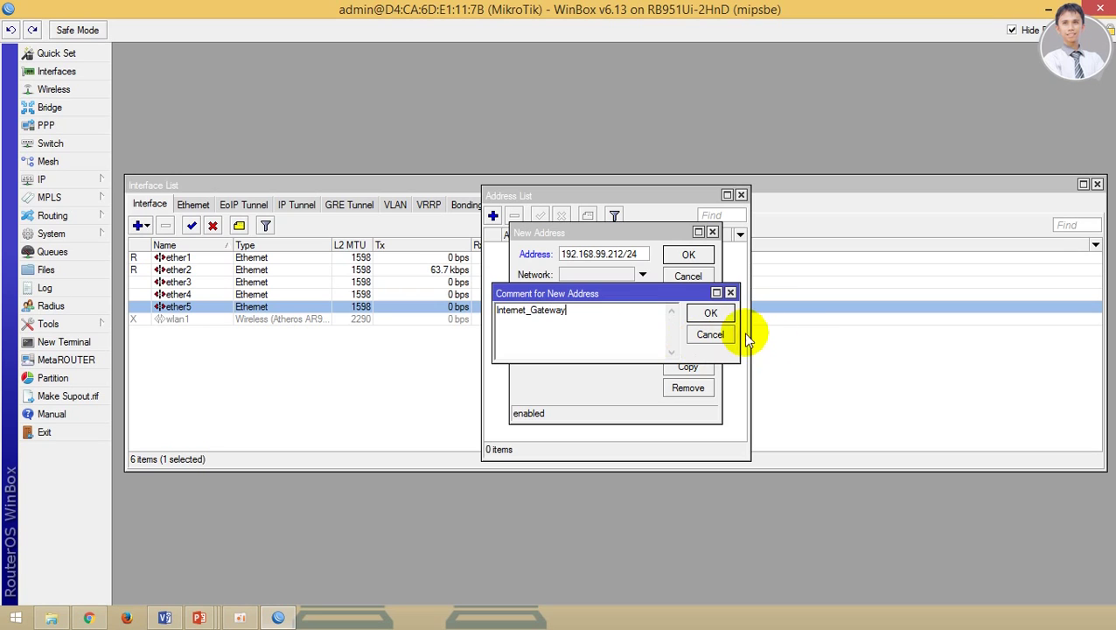
click(710, 313)
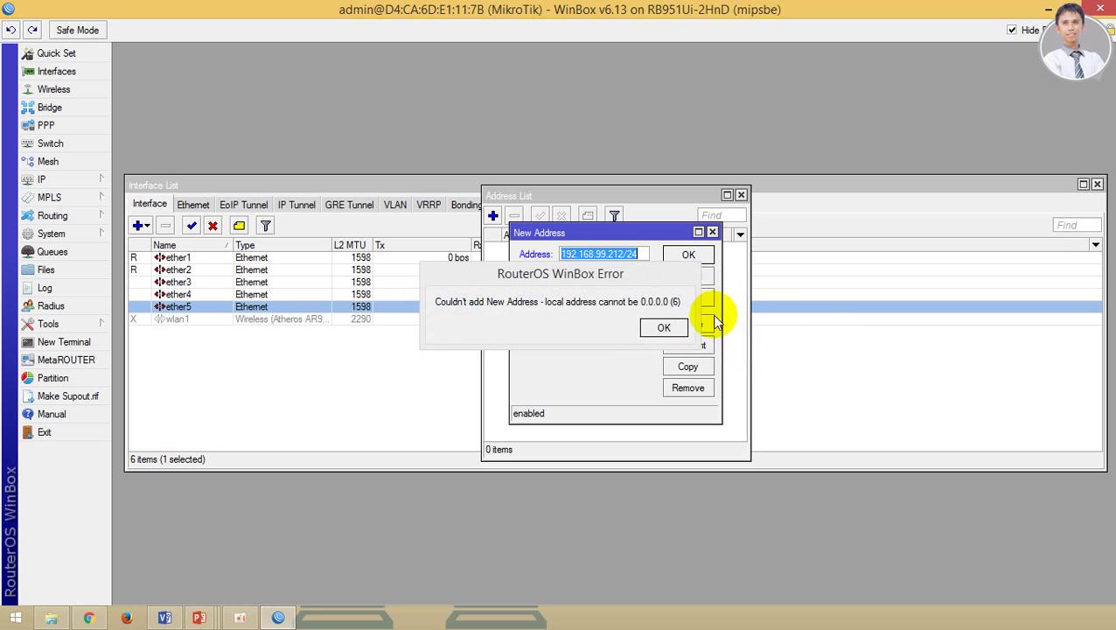
click(665, 328)
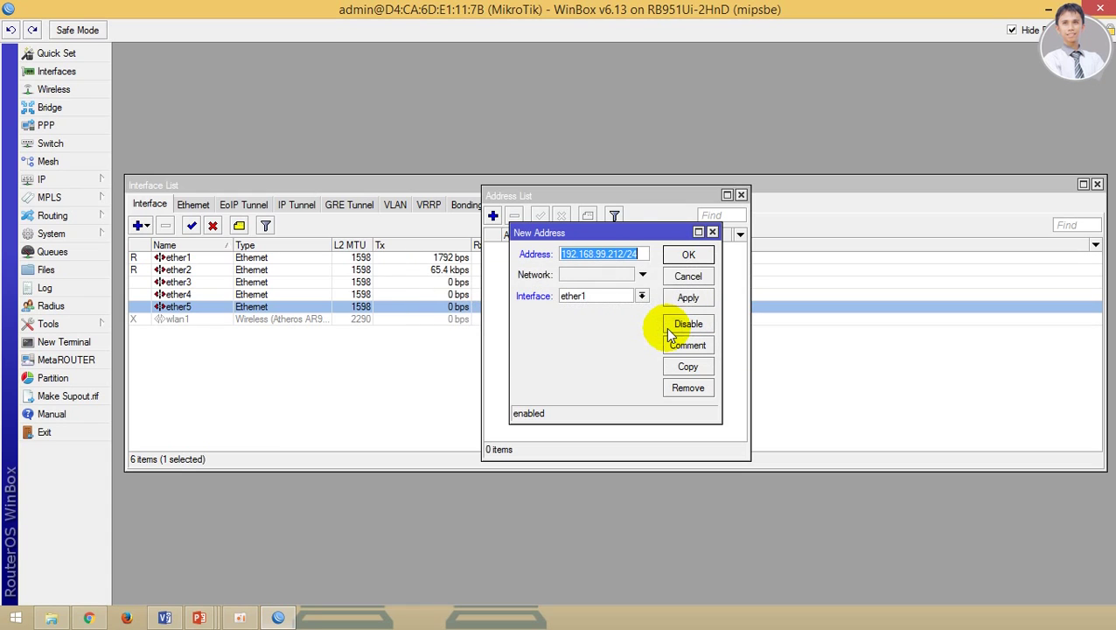
Remove the /24 prefix so the new address is 192.168.99.212, and save it with its comment
click(644, 255)
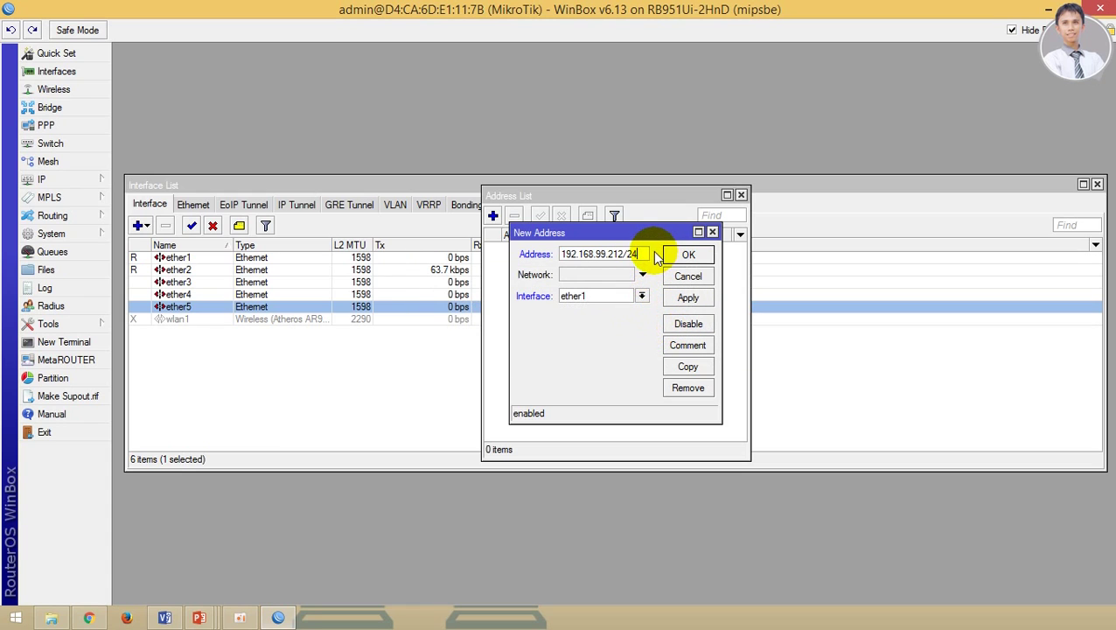
key(BackSpace)
key(BackSpace)
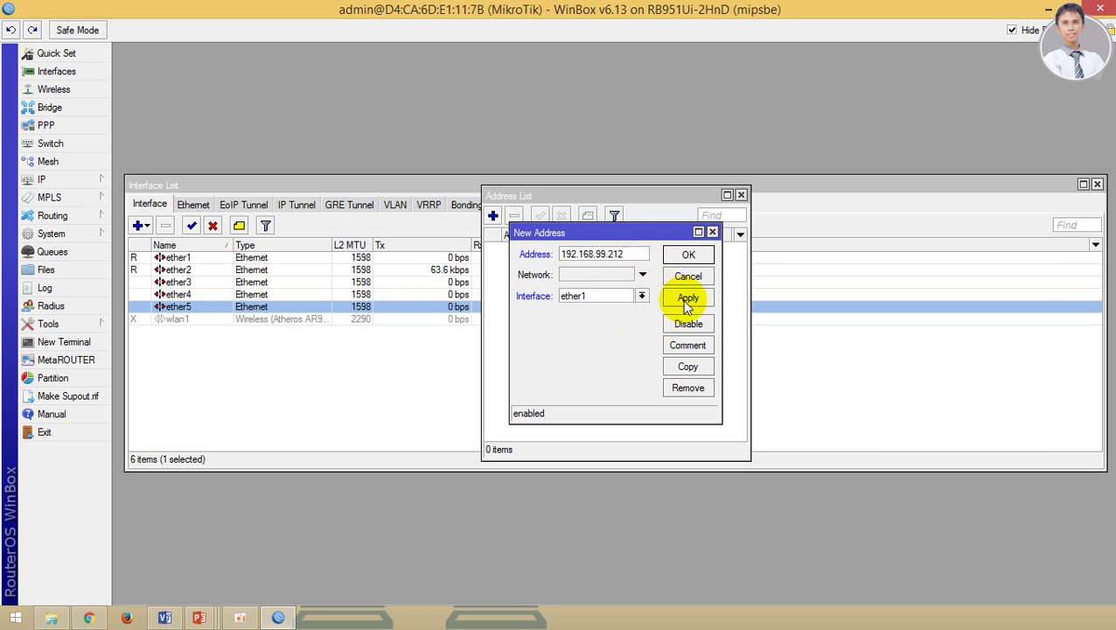
click(690, 345)
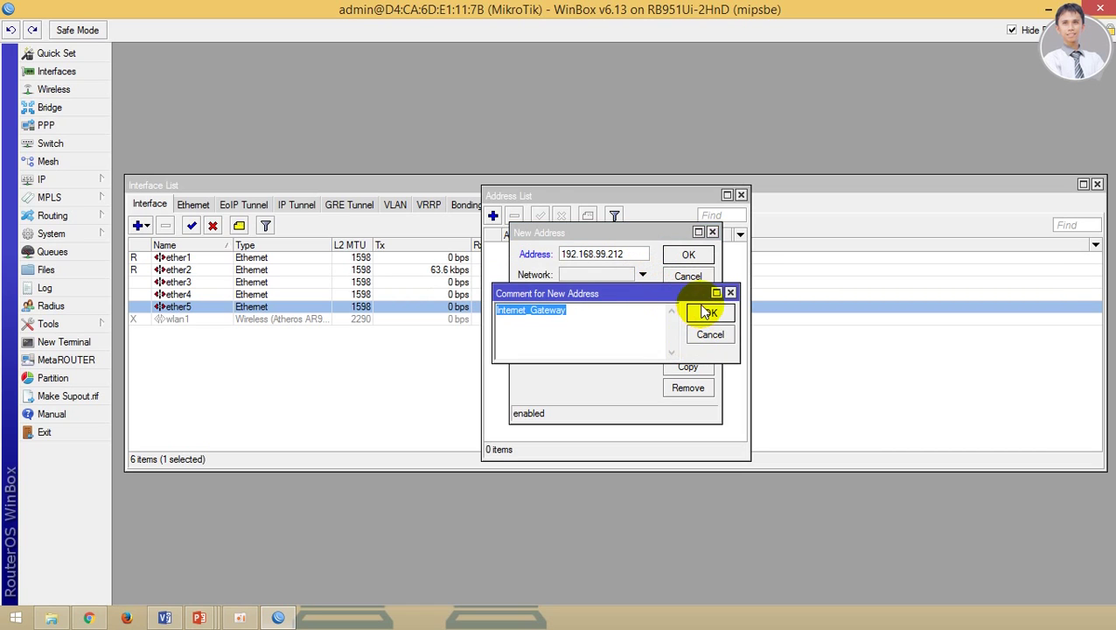
click(713, 310)
click(688, 254)
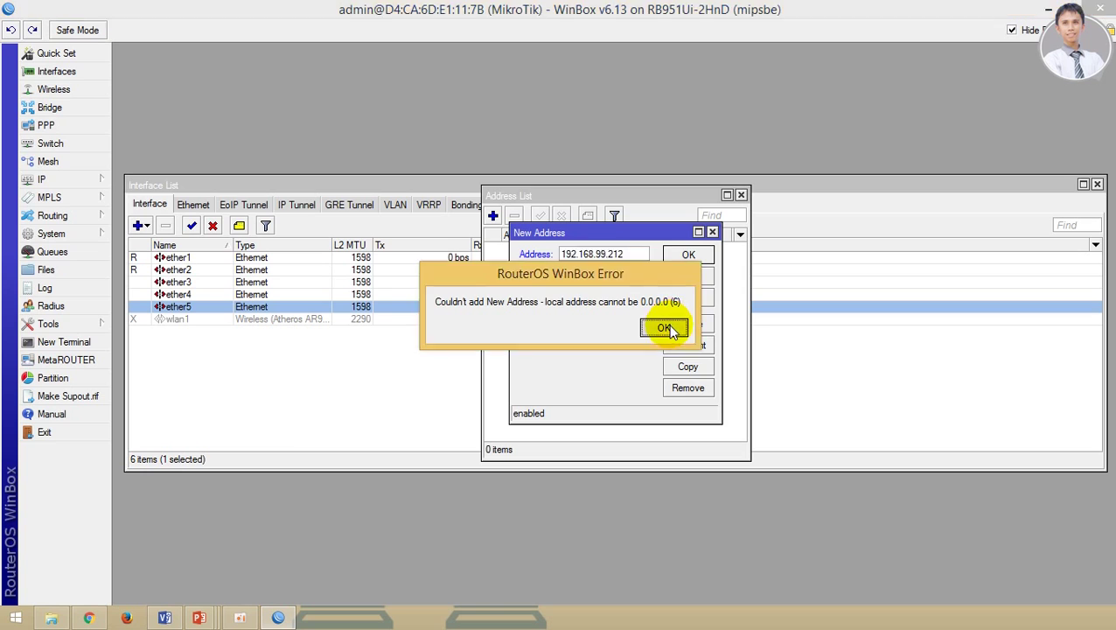
click(665, 327)
click(689, 255)
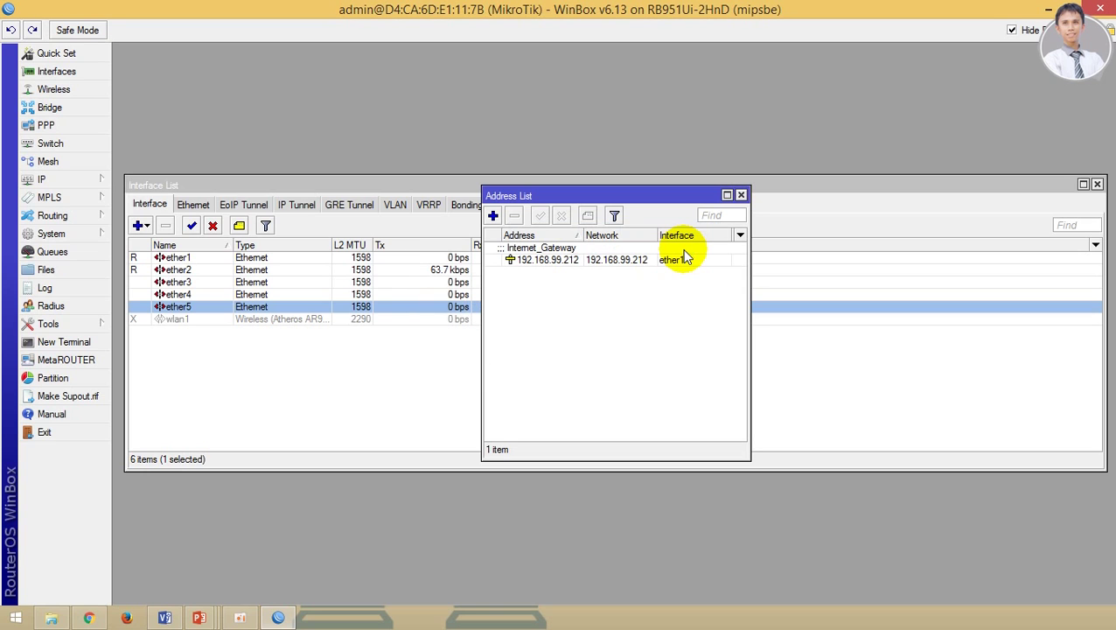
Test the connection to the gateway by pinging 192.168.99.1 from a new terminal, and close the terminal
click(638, 264)
drag(621, 196, 790, 202)
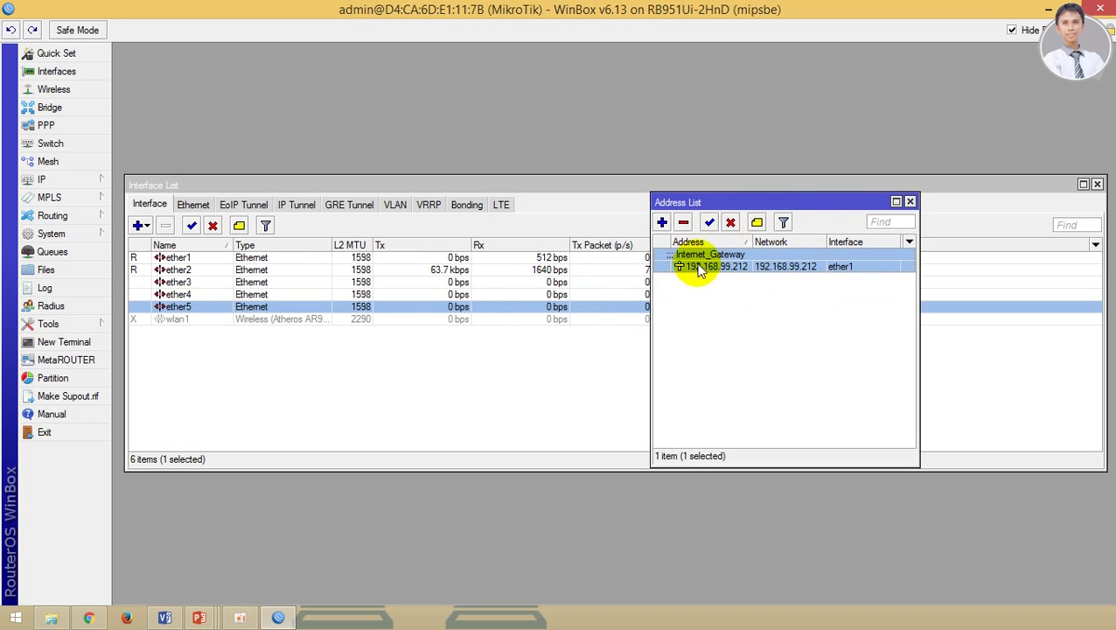
click(70, 342)
drag(536, 177, 372, 111)
text(ping 192.1)
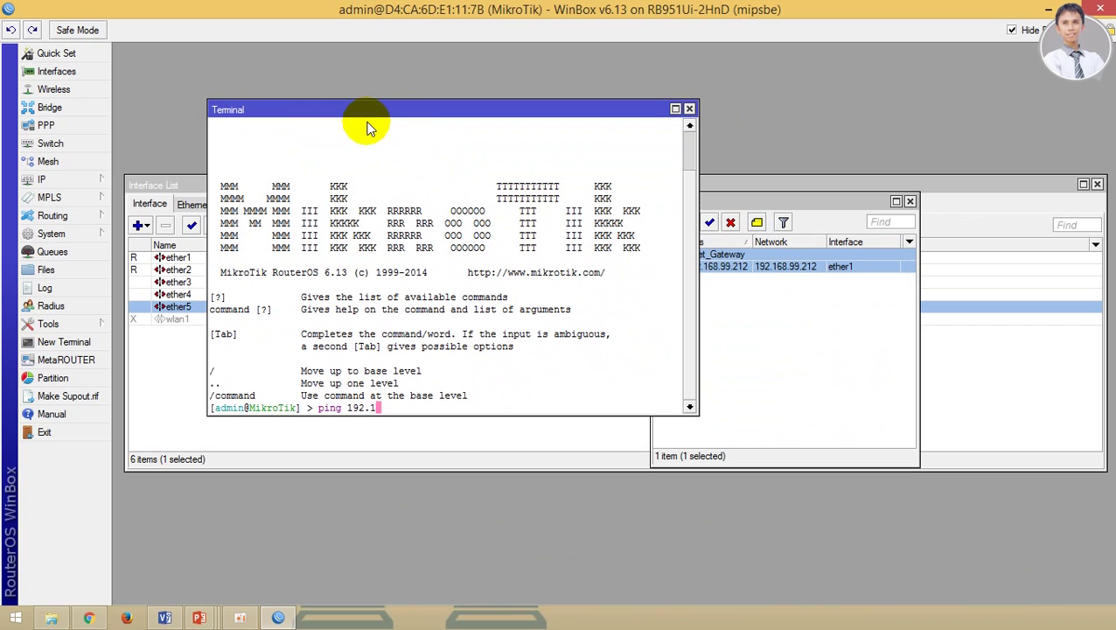
text(68.99.1)
key(Return)
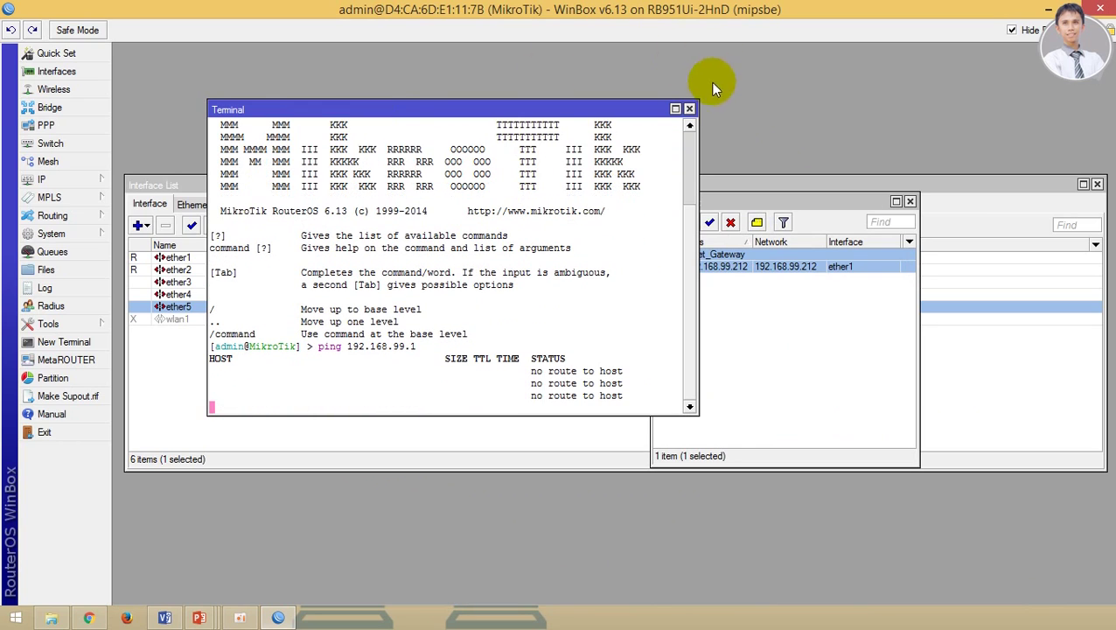
click(690, 108)
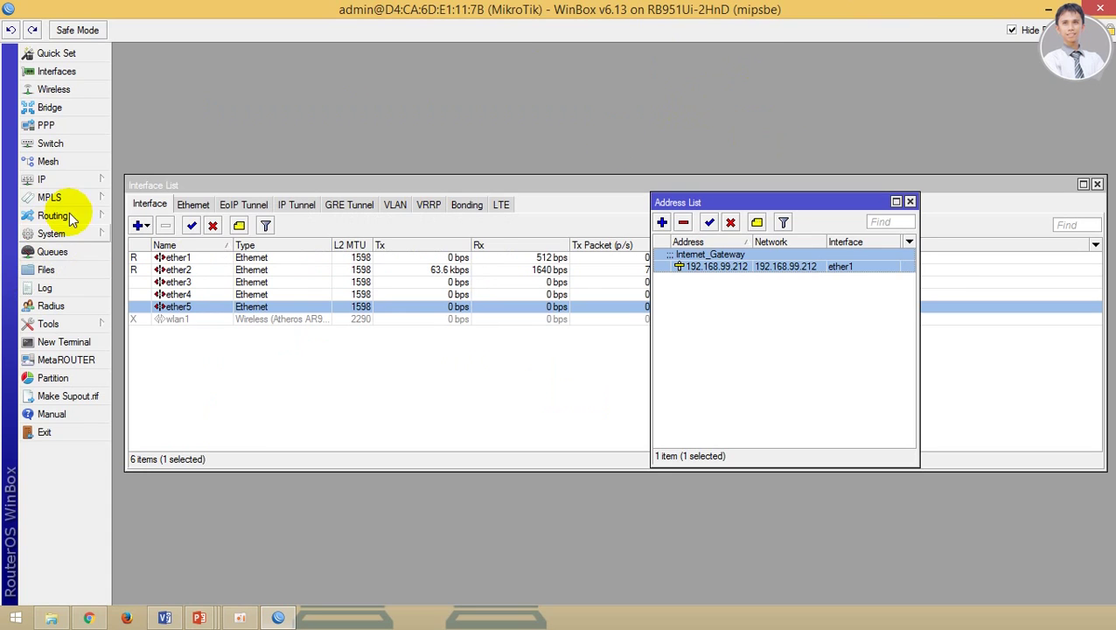
Add a default route for destination 0.0.0.0/0 with ether1 as its gateway
click(77, 175)
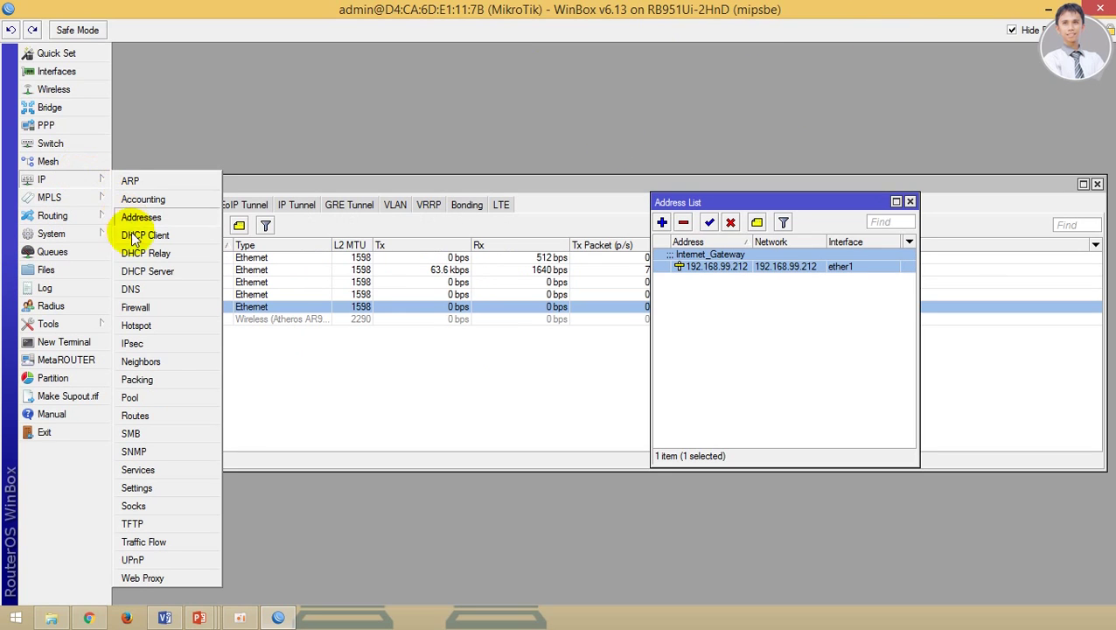
click(157, 415)
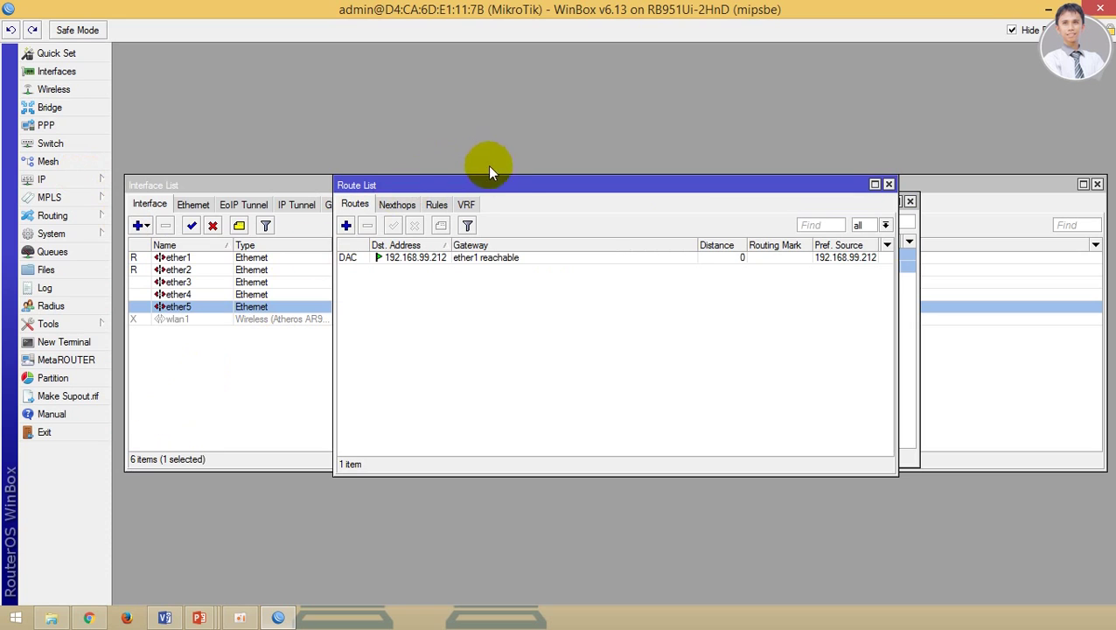
drag(511, 184, 567, 302)
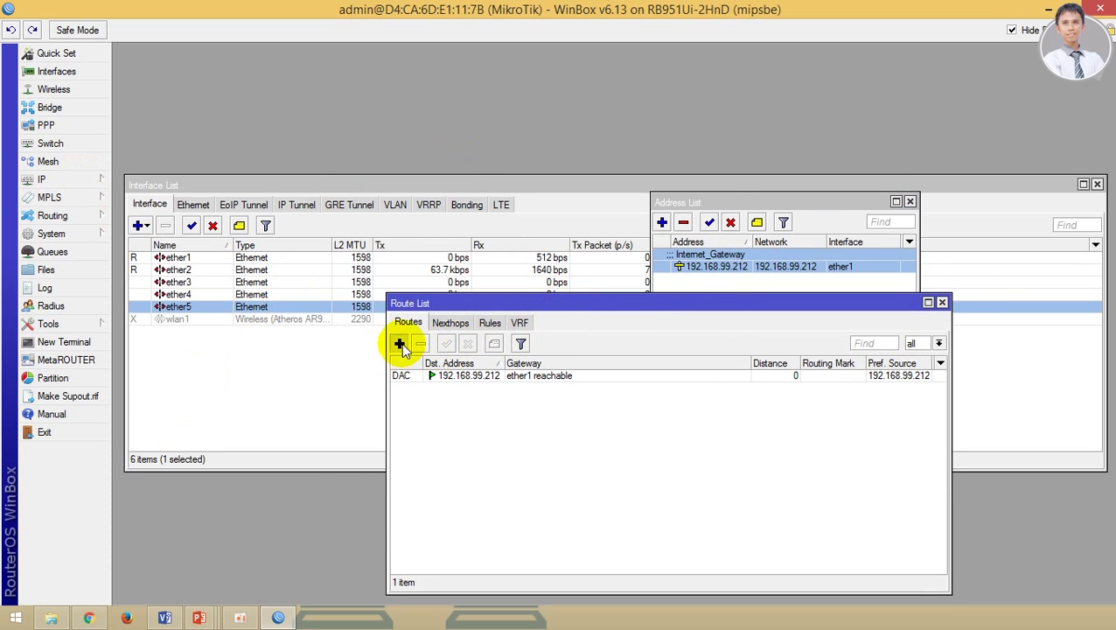
click(399, 343)
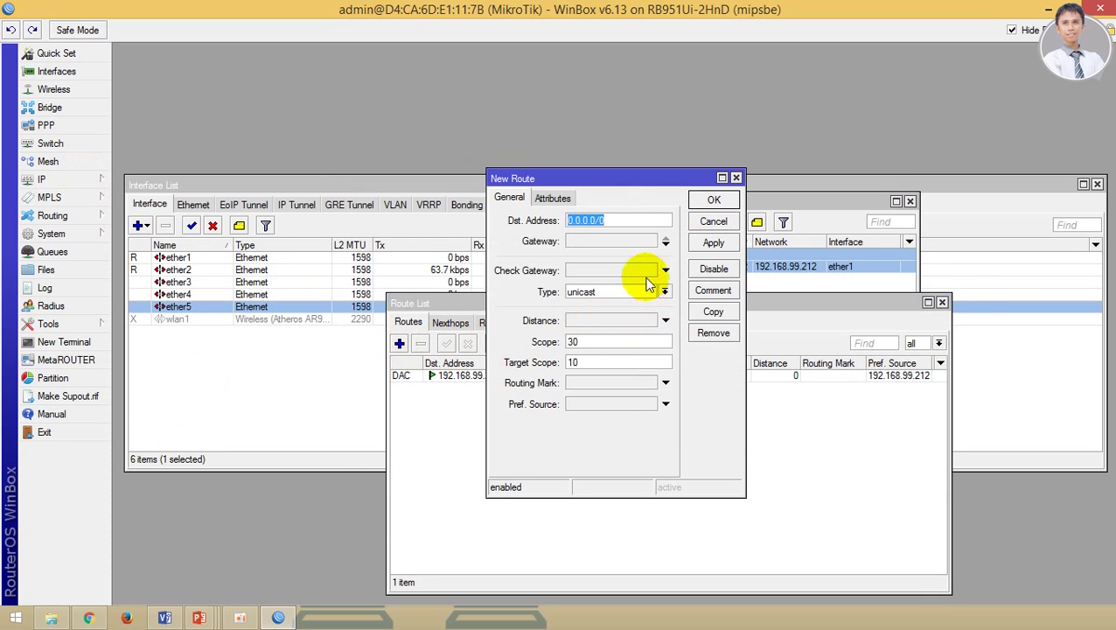
click(667, 245)
click(707, 240)
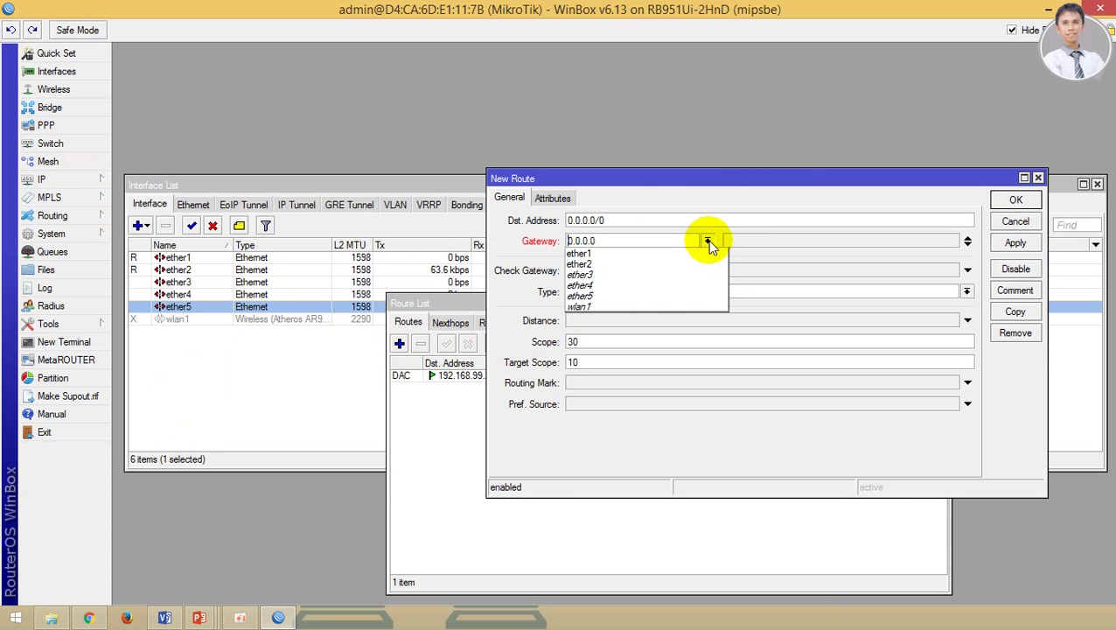
click(692, 253)
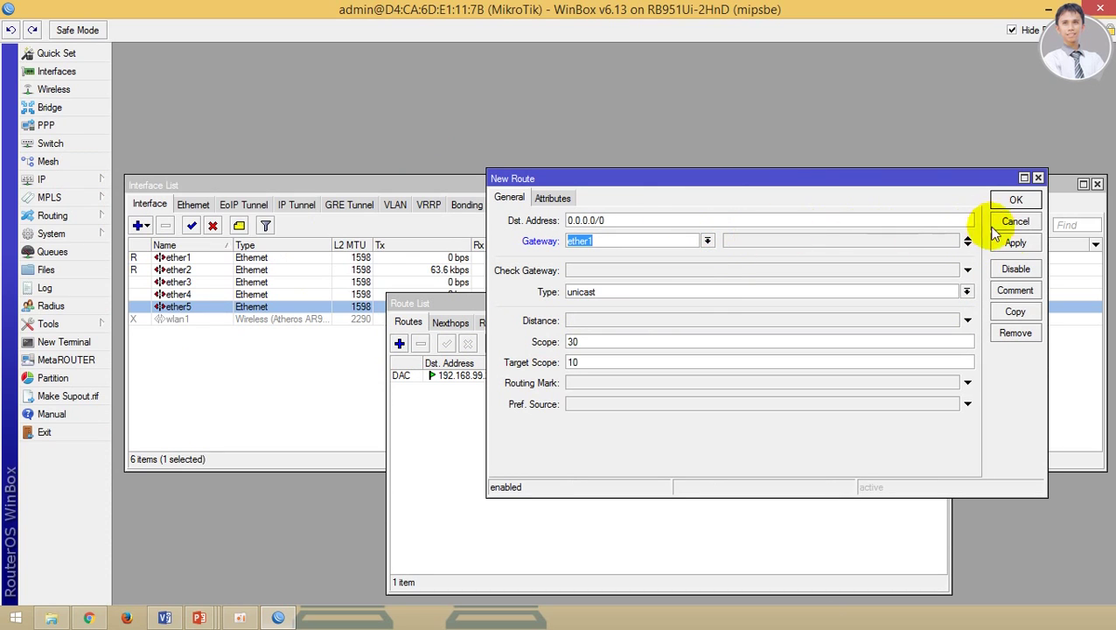
click(1016, 244)
click(1015, 200)
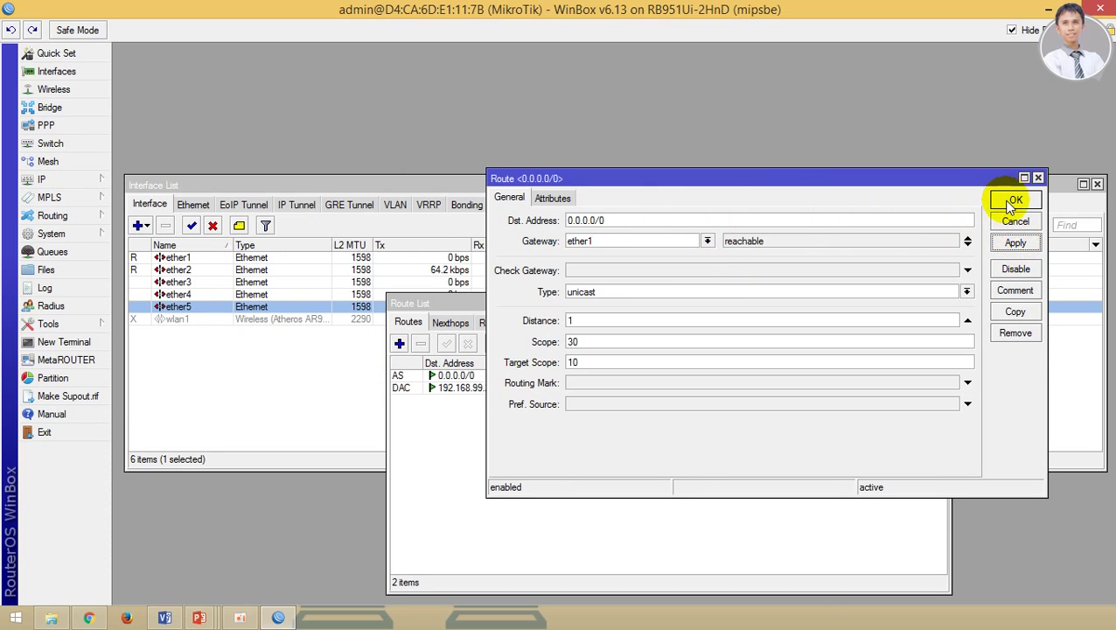
click(774, 287)
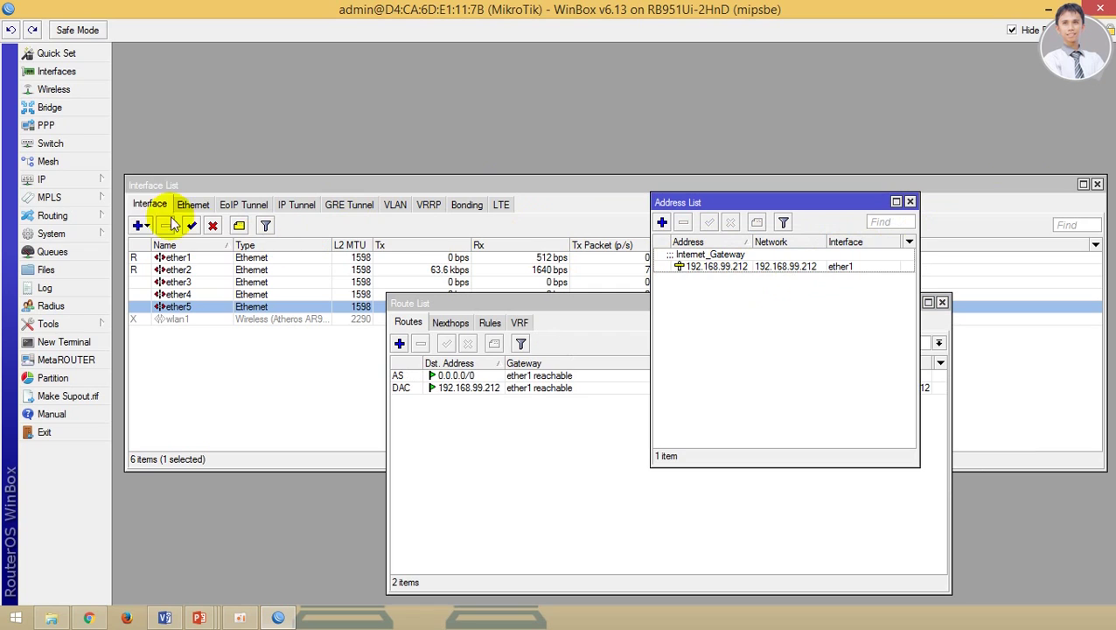
Create a new firewall NAT rule with chain srcnat and outgoing interface ether1
click(96, 177)
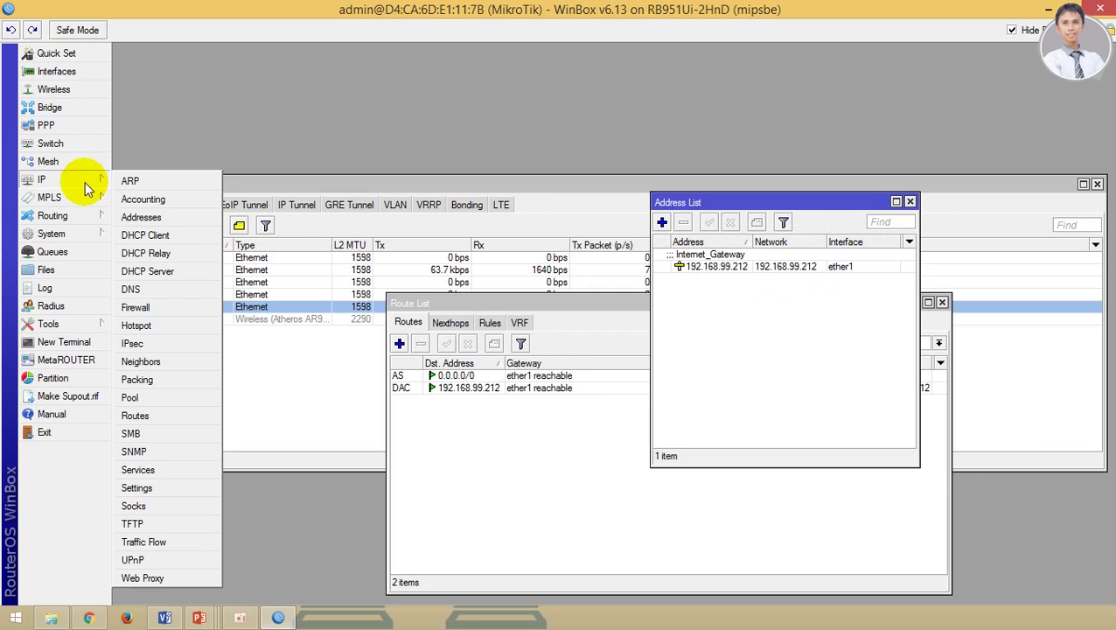
click(170, 306)
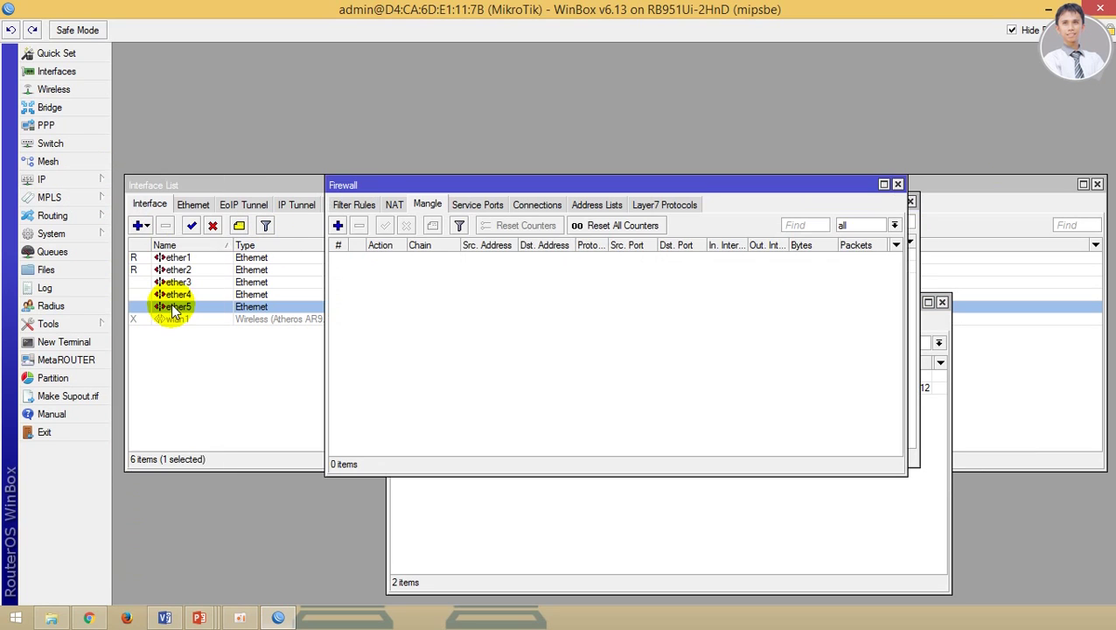
click(394, 204)
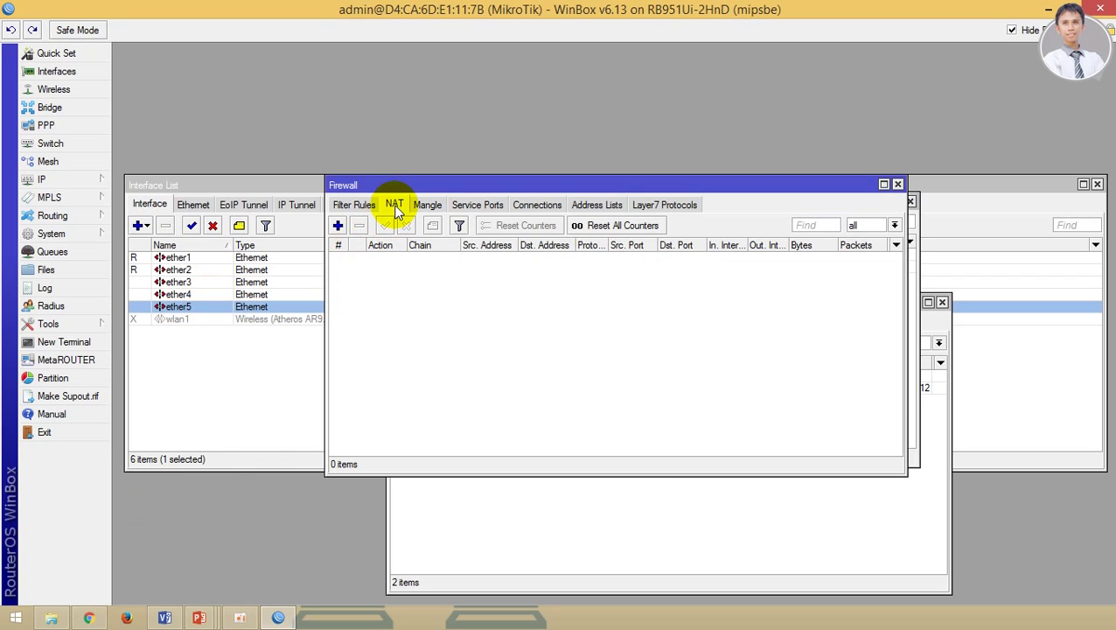
click(338, 225)
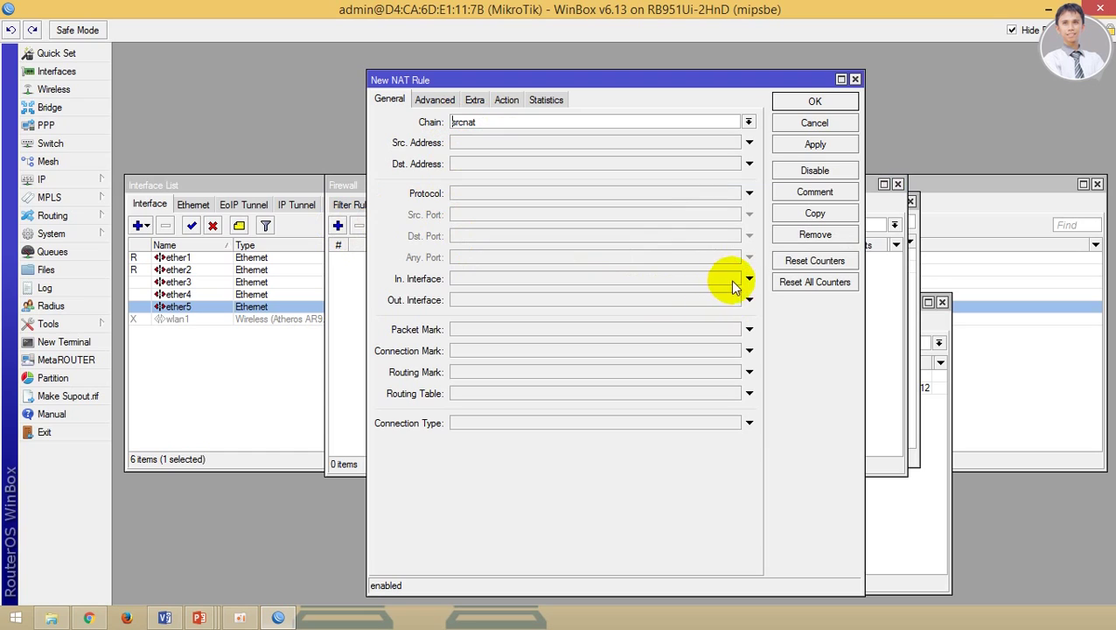
click(746, 300)
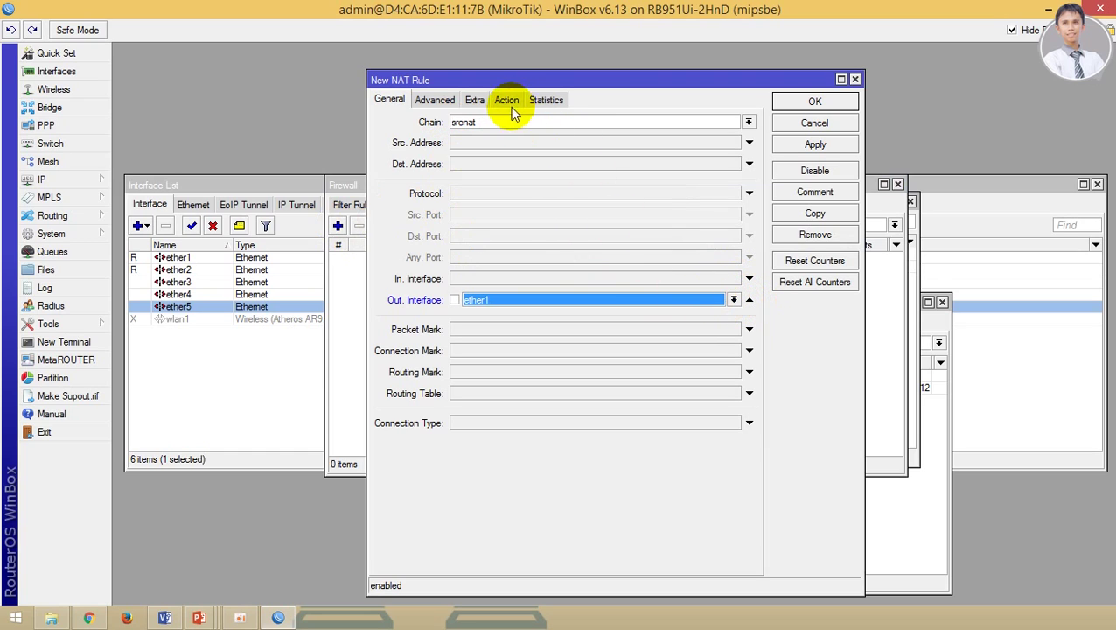
click(748, 122)
click(748, 122)
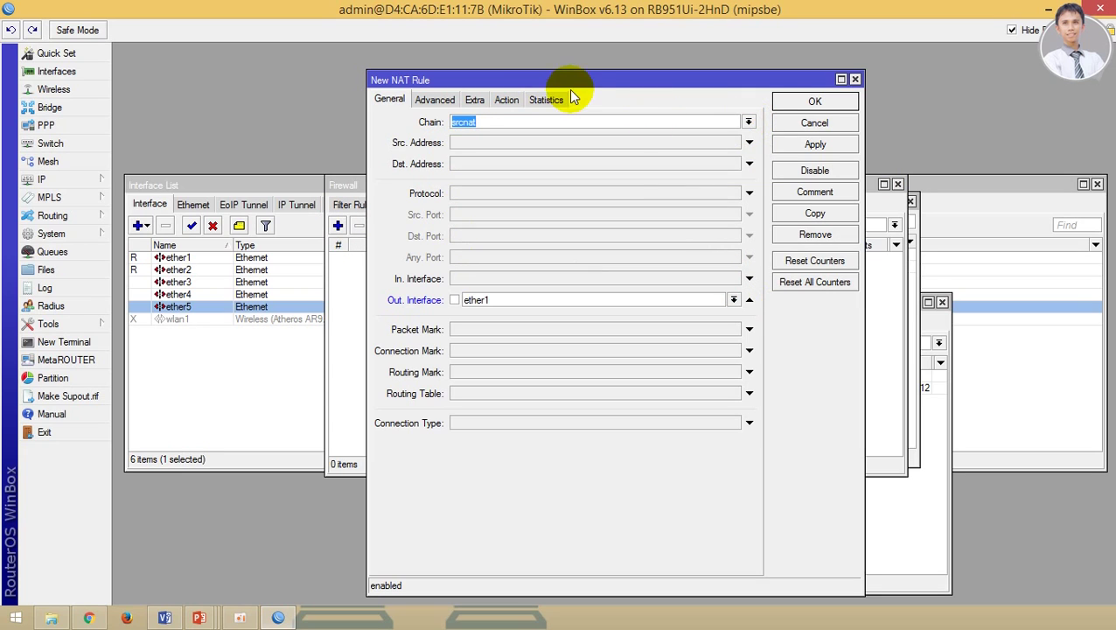
Set the new NAT rule's action to masquerade, then apply and save the rule
click(542, 100)
click(509, 100)
click(568, 120)
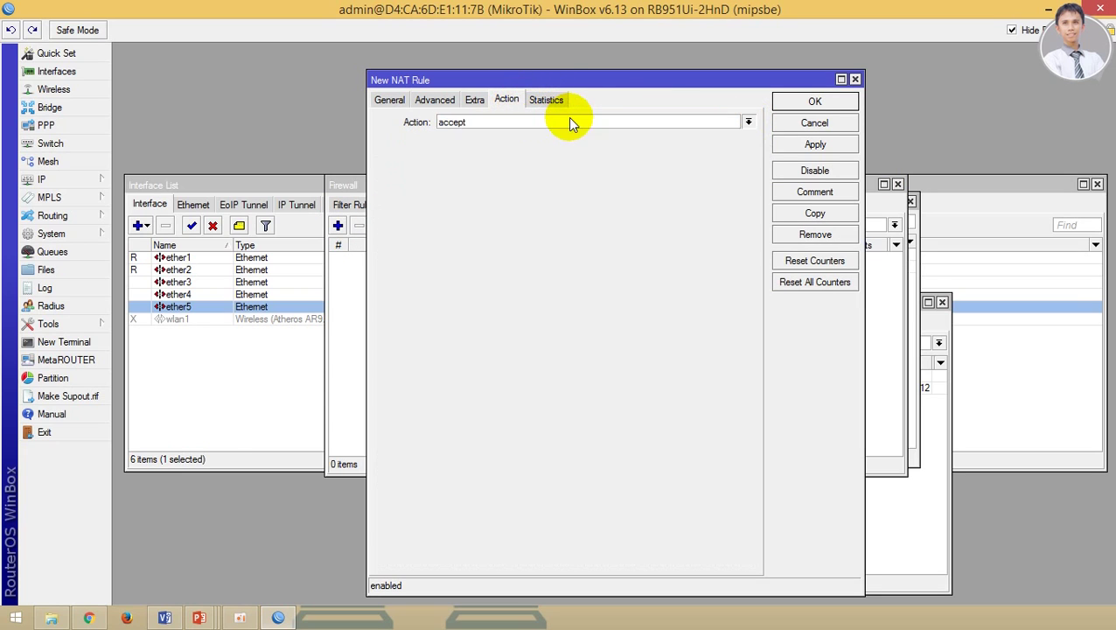
click(563, 199)
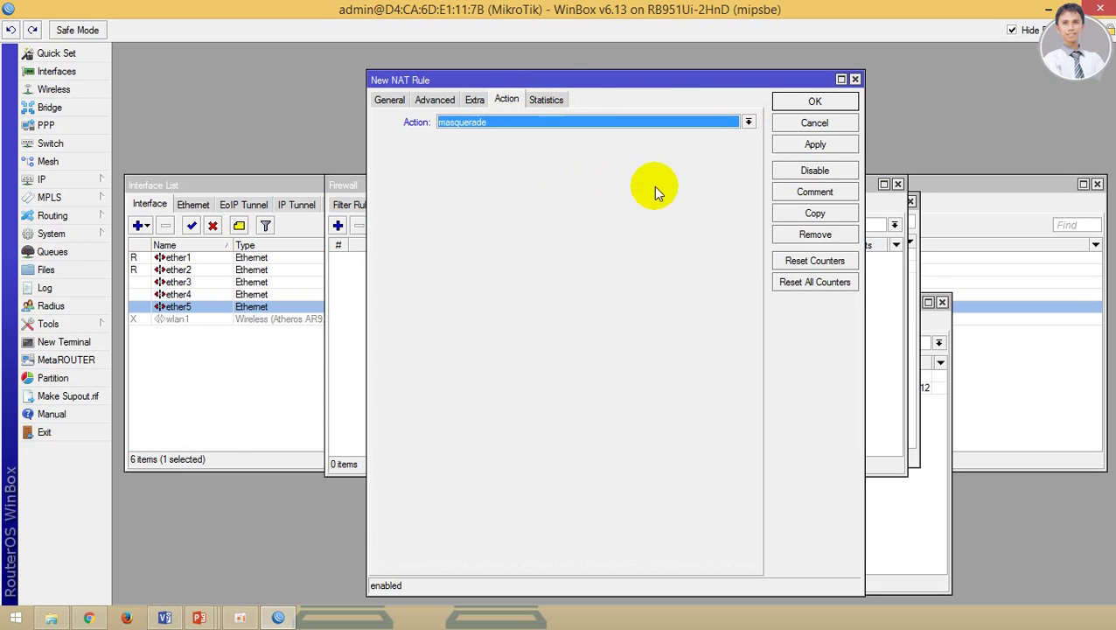
click(798, 147)
click(802, 101)
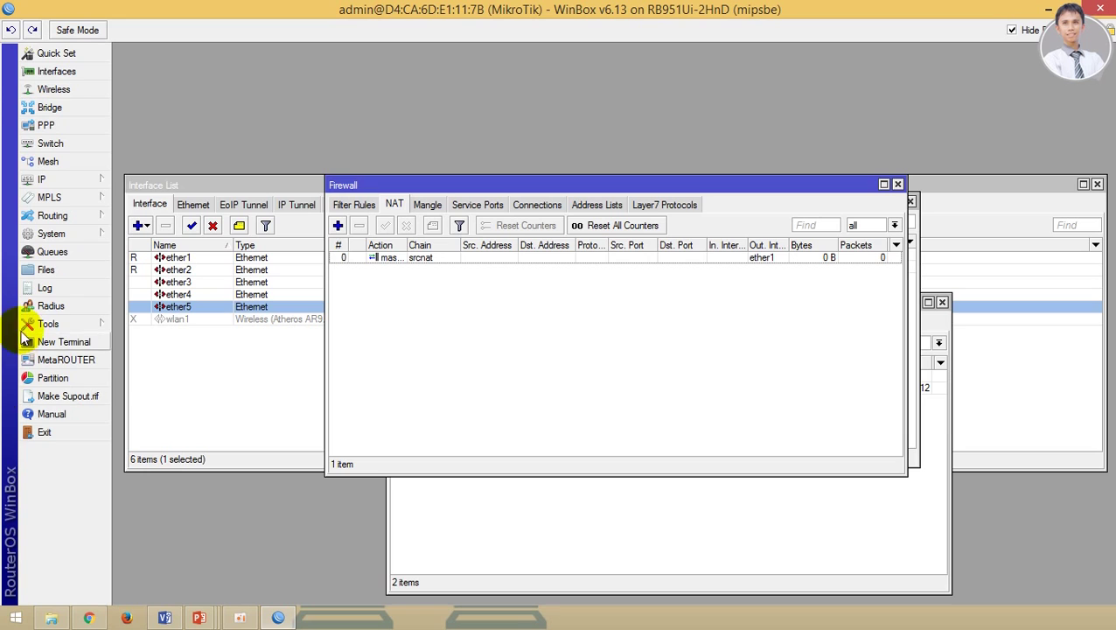
Ping the gateway 192.168.99.1 from a new terminal, and close the terminal
click(73, 343)
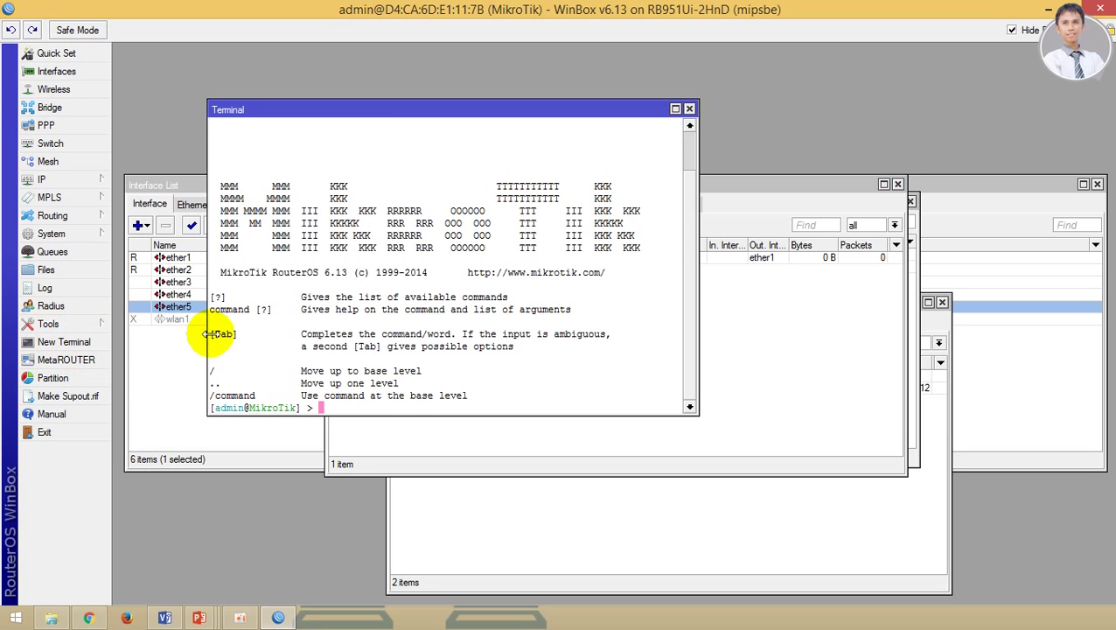
text(ping 192.168.99.1)
key(Return)
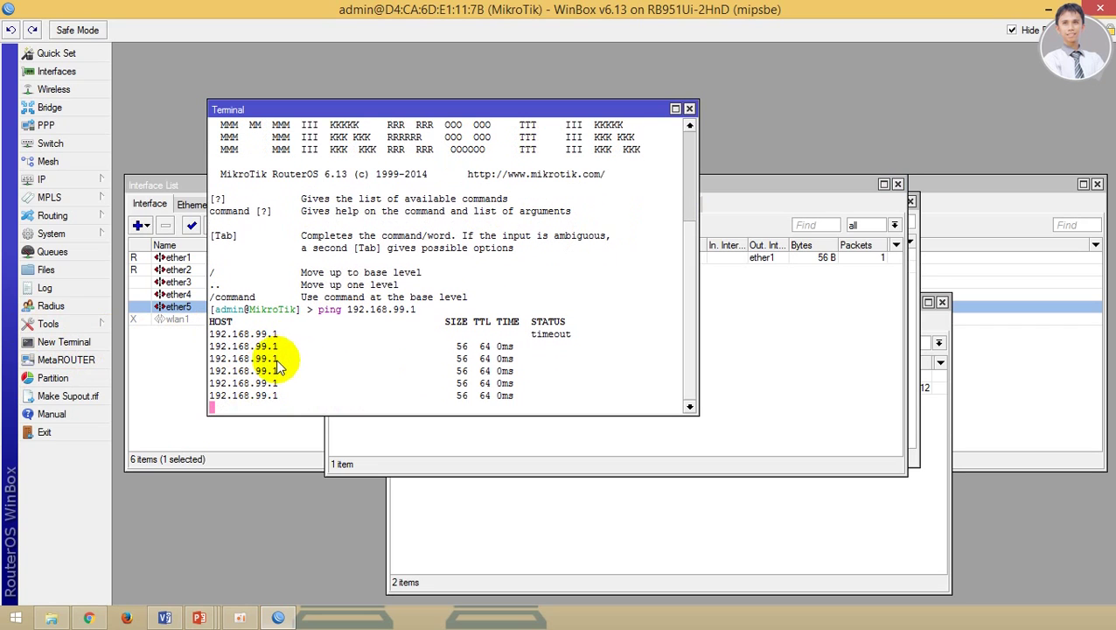
click(689, 110)
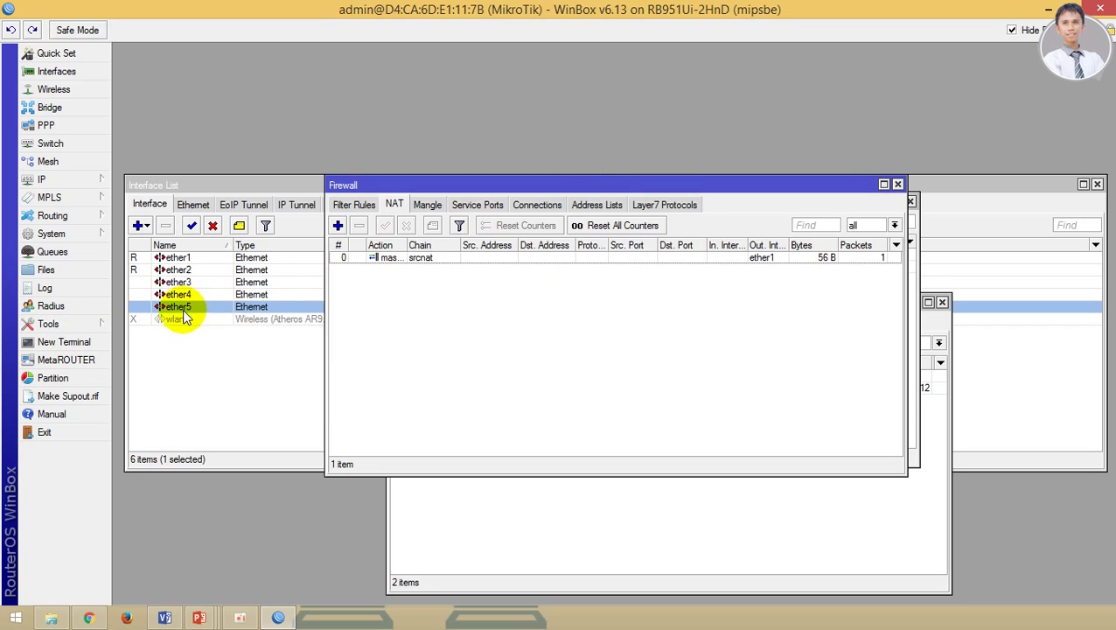
click(88, 344)
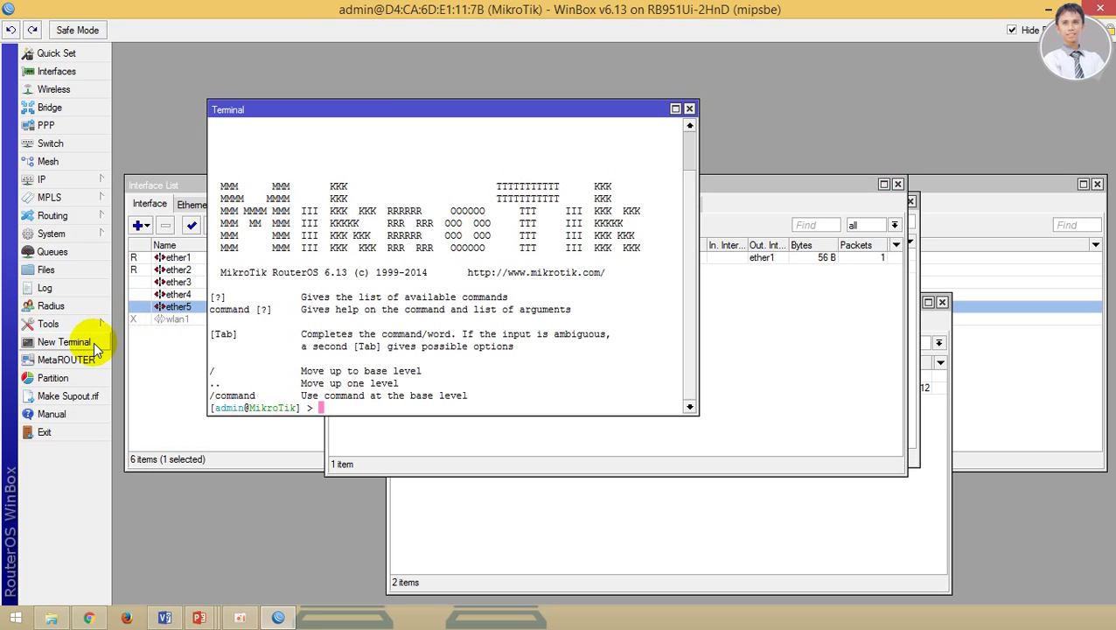
text(ping www.google)
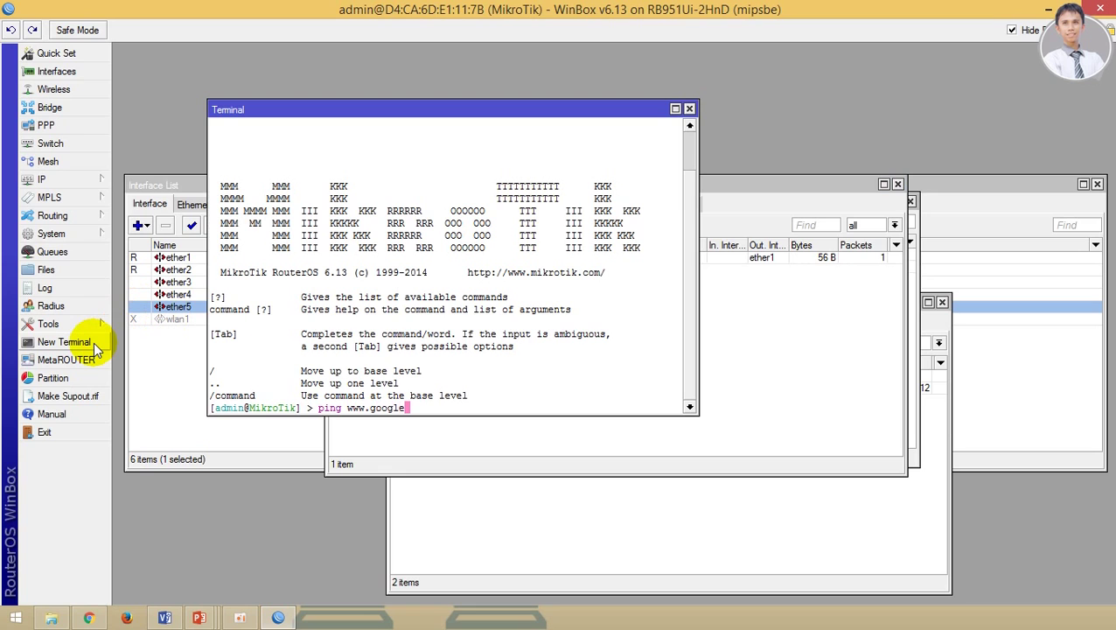
text(.com)
key(Return)
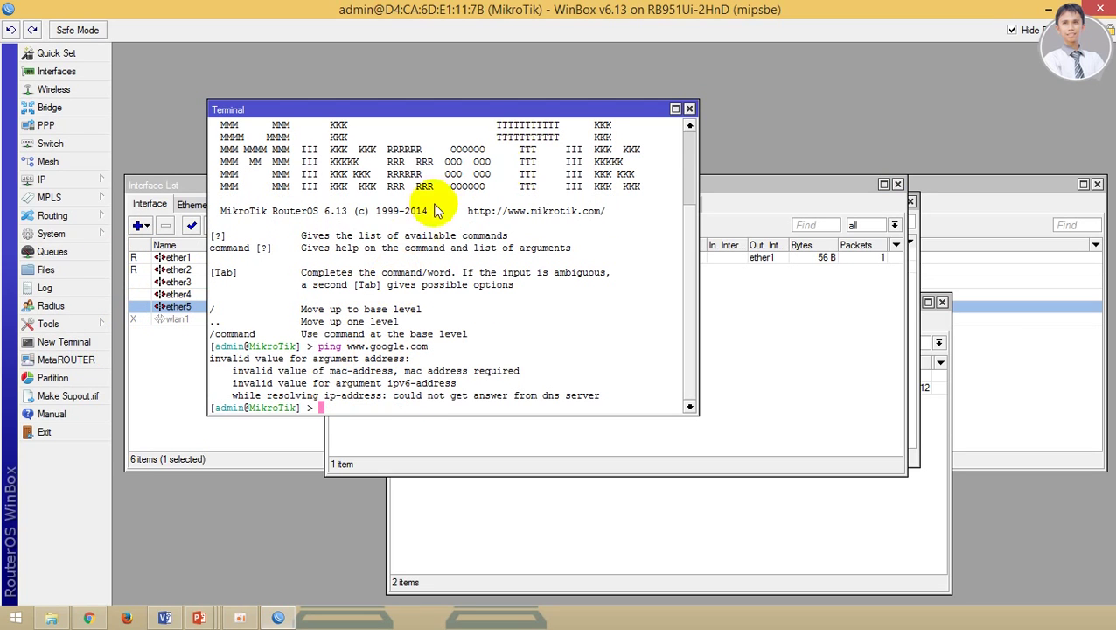
click(690, 109)
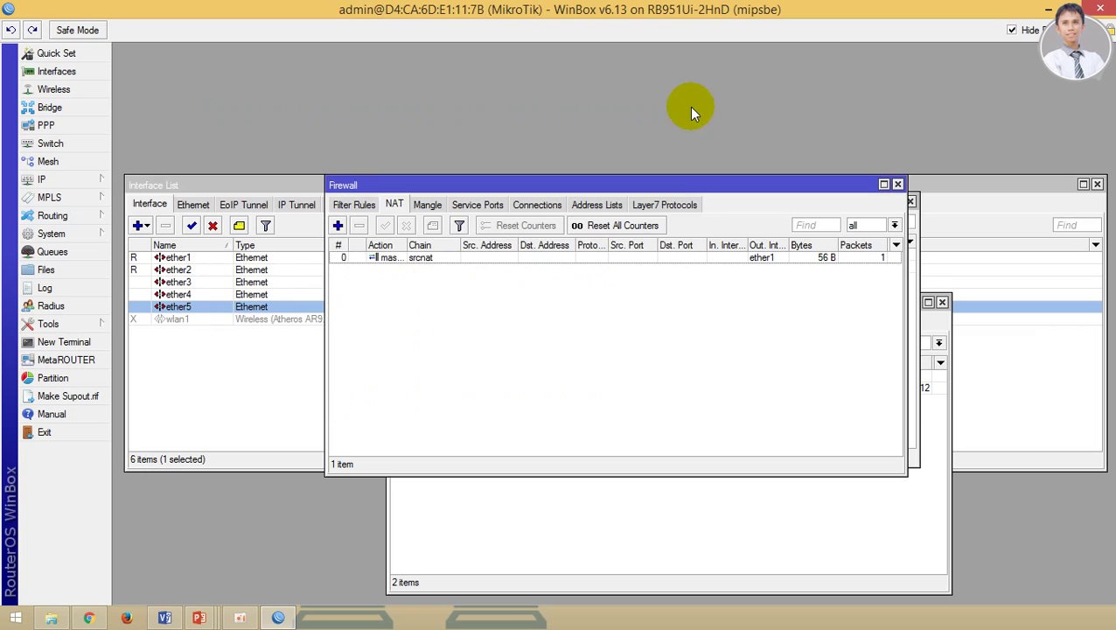
Set the router's DNS servers to 8.8.8.8 and 8.8.4.4, and save the DNS settings
click(99, 179)
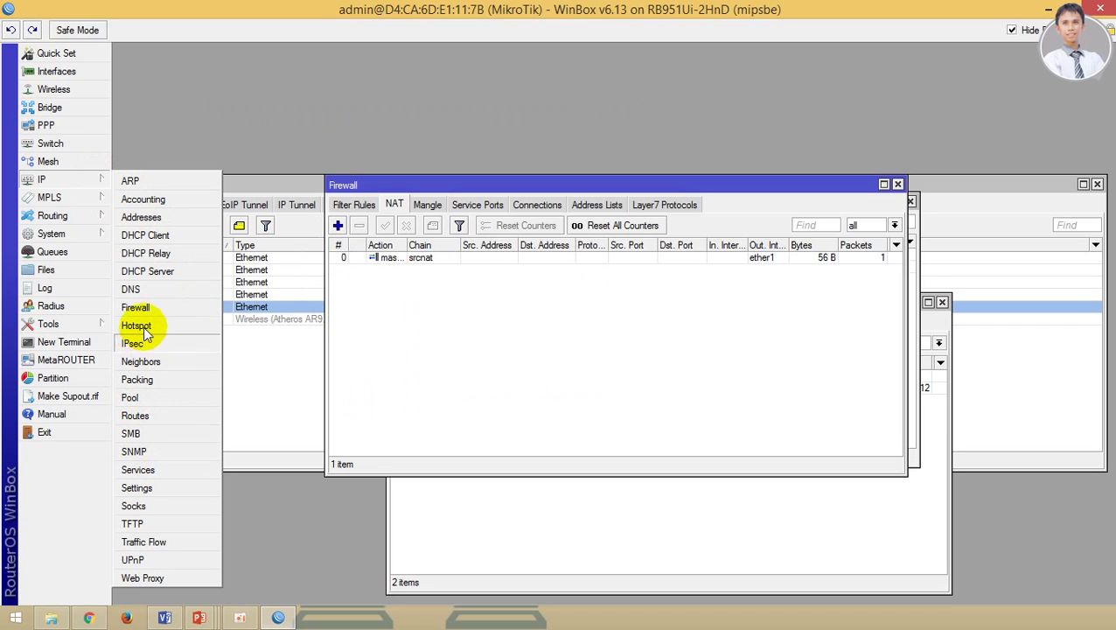
click(140, 288)
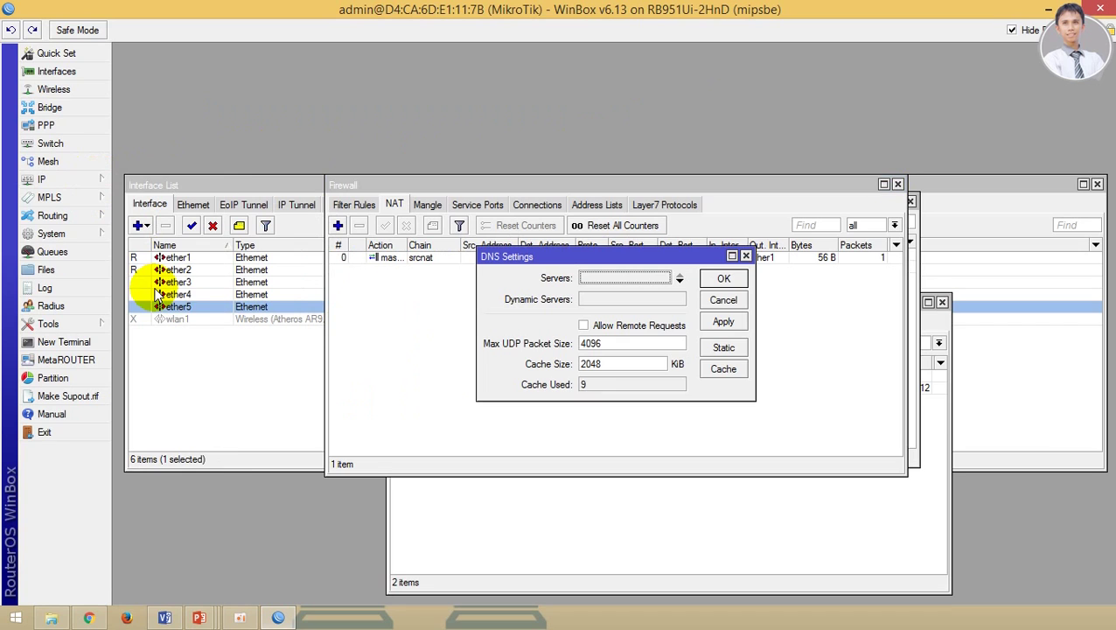
click(680, 282)
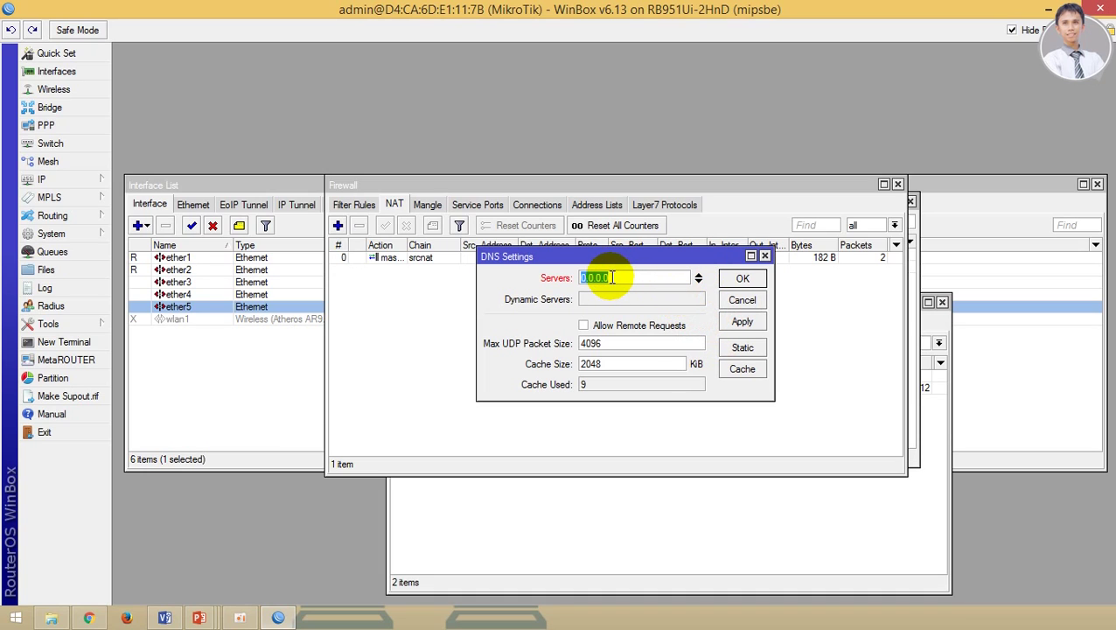
text(8.8.8.8)
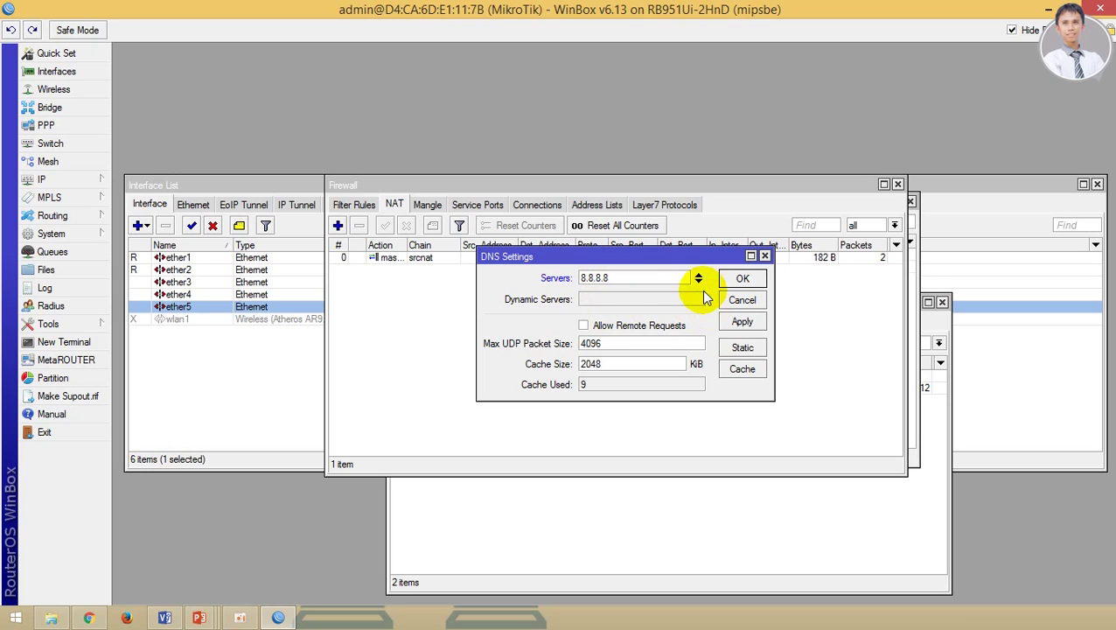
click(698, 281)
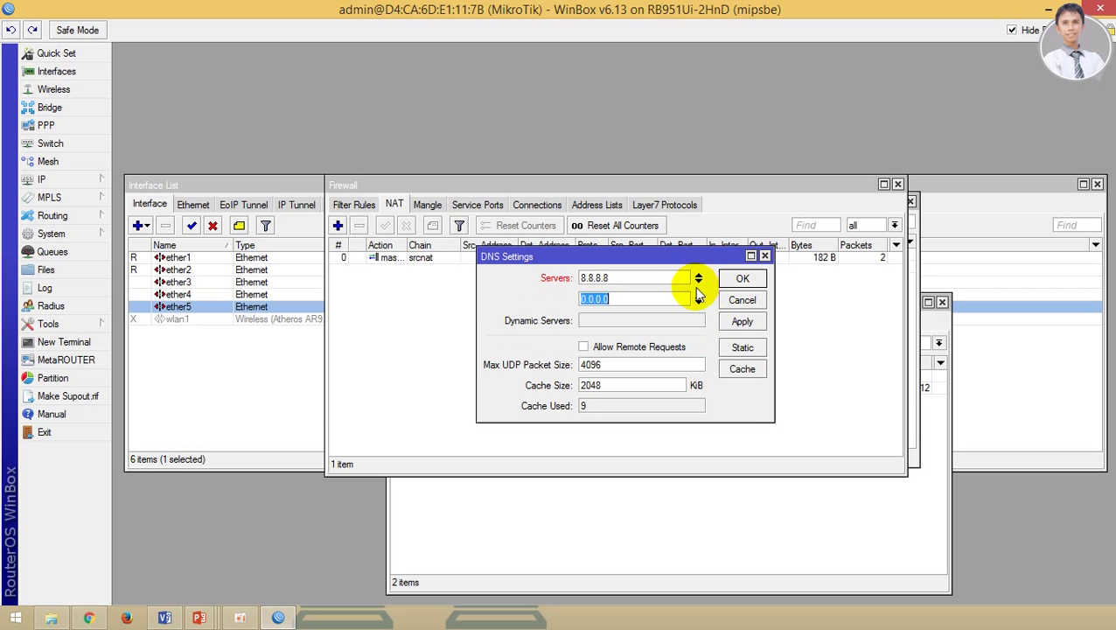
text(8.8.4.4)
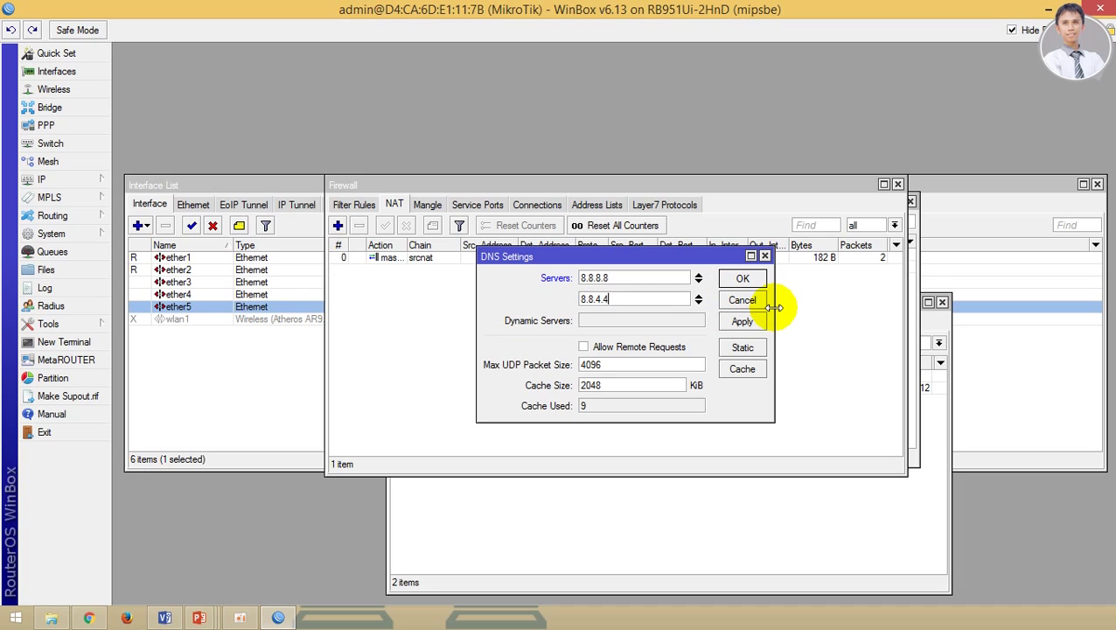
click(742, 280)
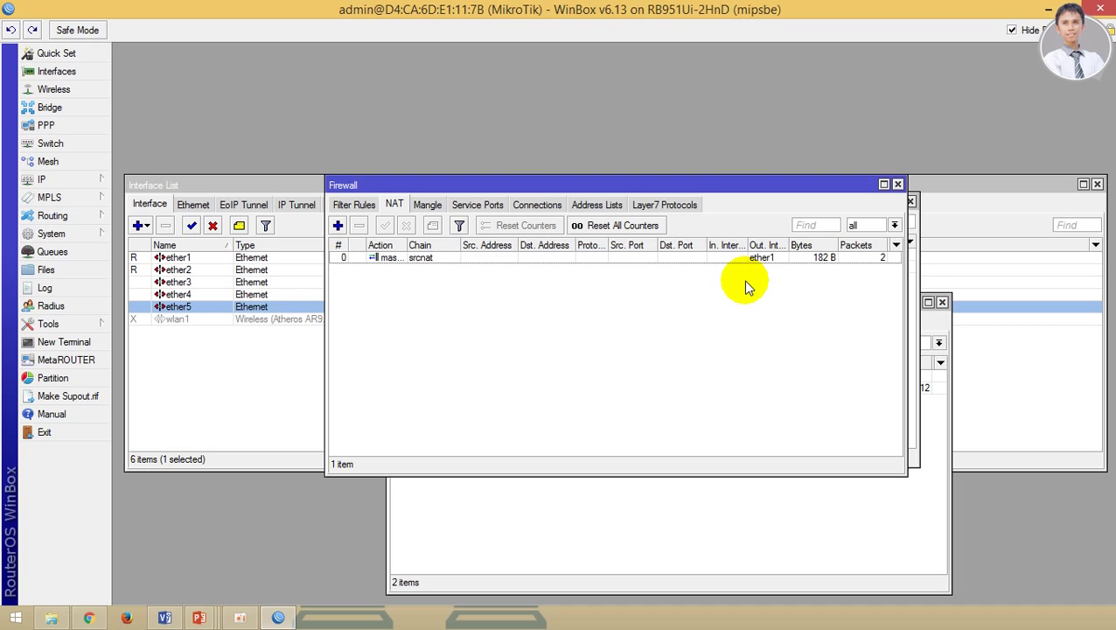
click(87, 347)
text(ping www.google.com)
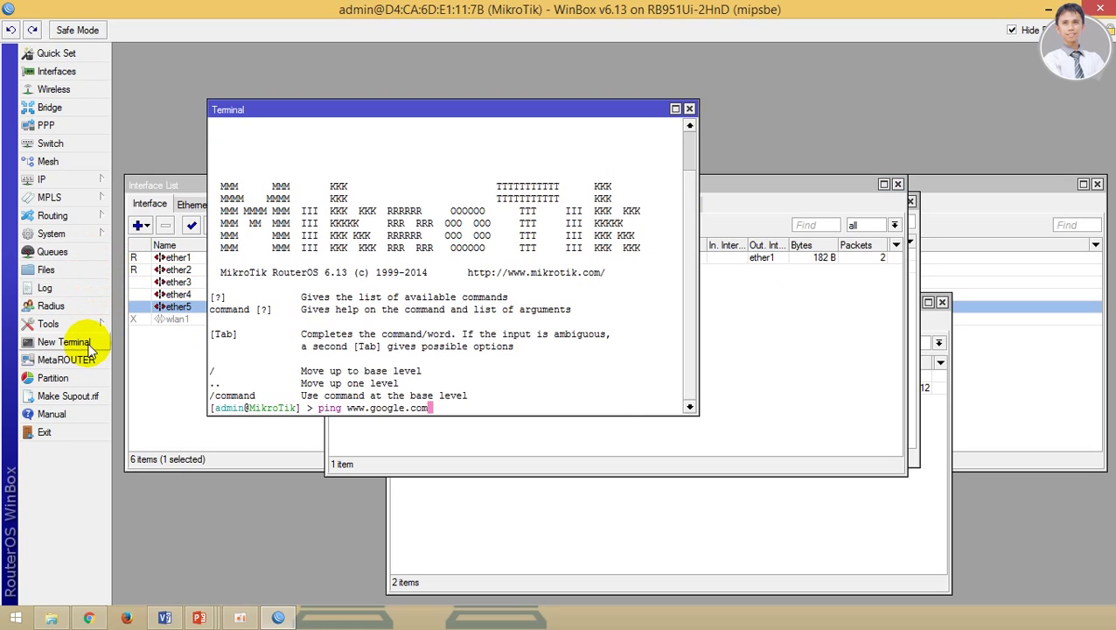
key(Return)
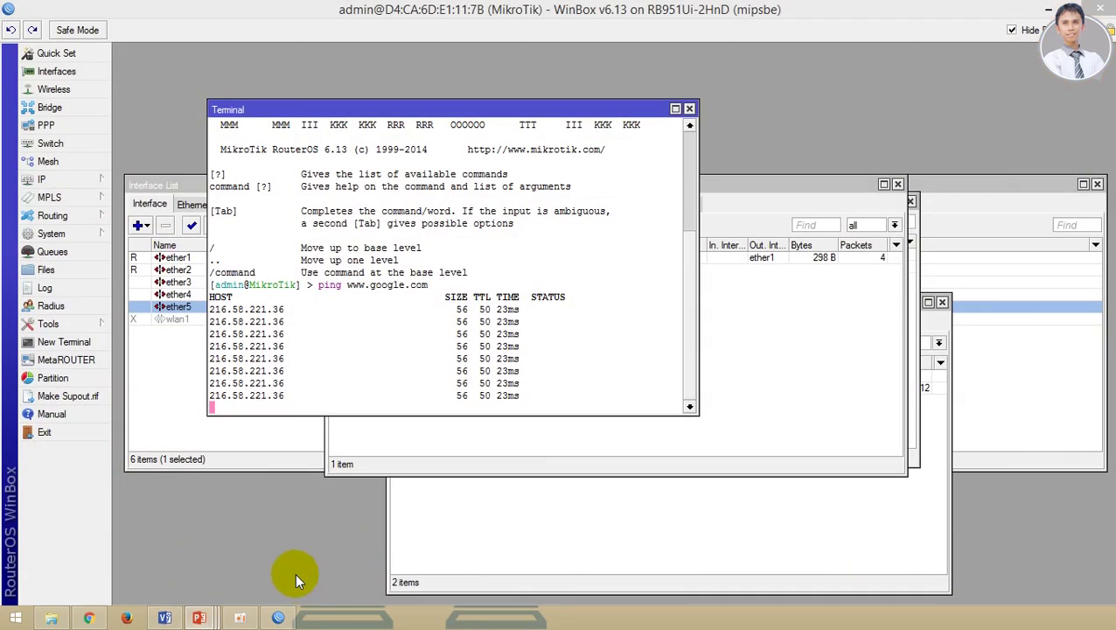
Switch to the PowerPoint slide show of Presentation1 and go back from the Topologi slide to the Langkah Kerja slide
mouse_move(200, 618)
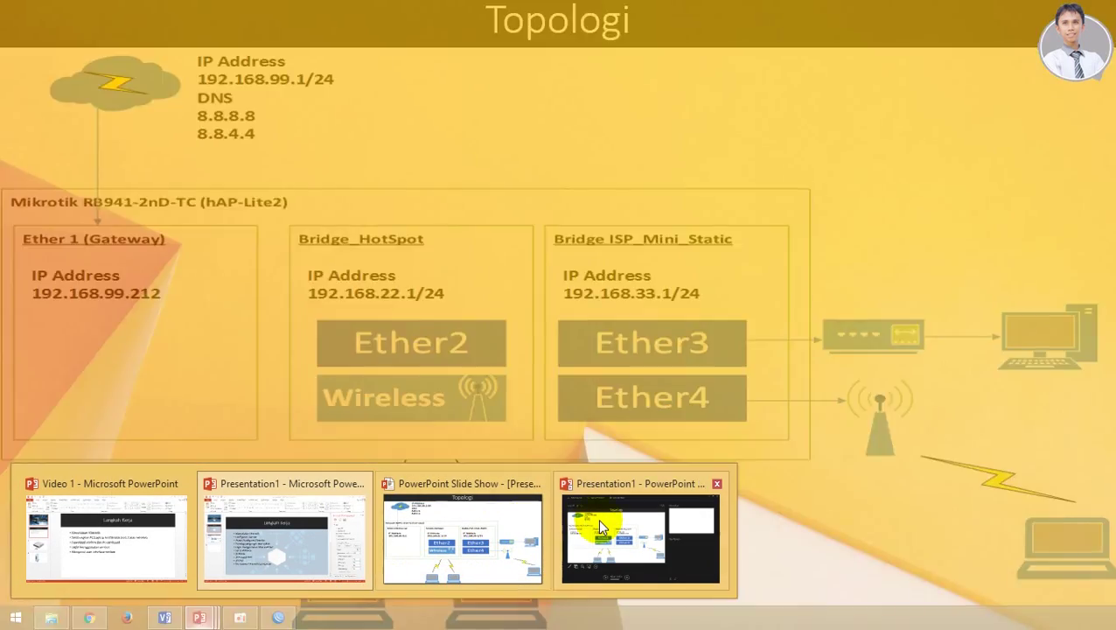
click(600, 525)
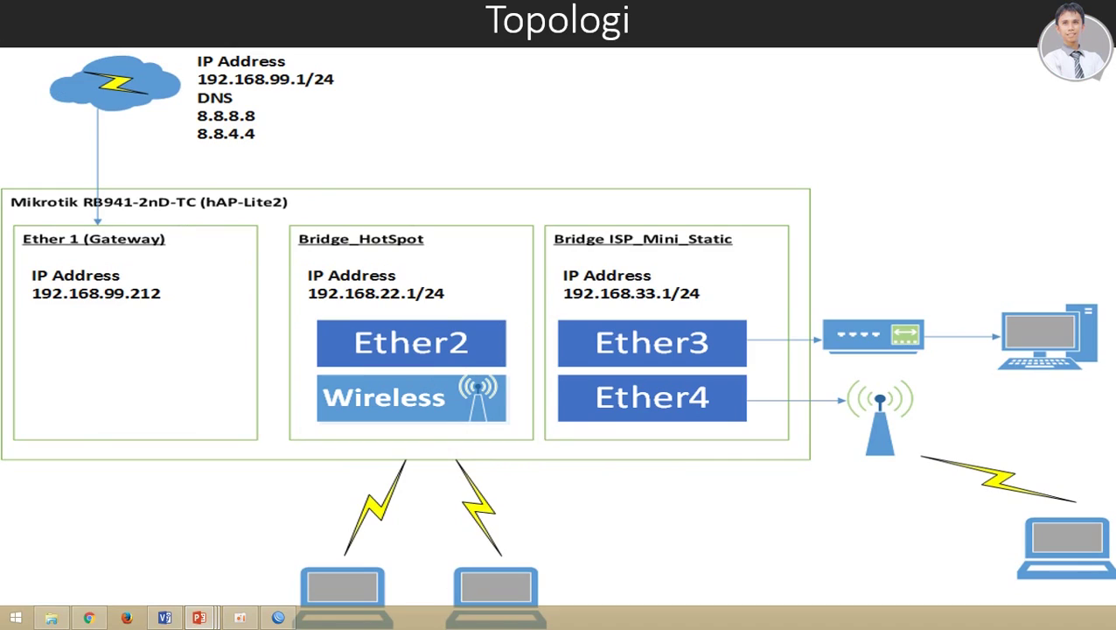
key(Left)
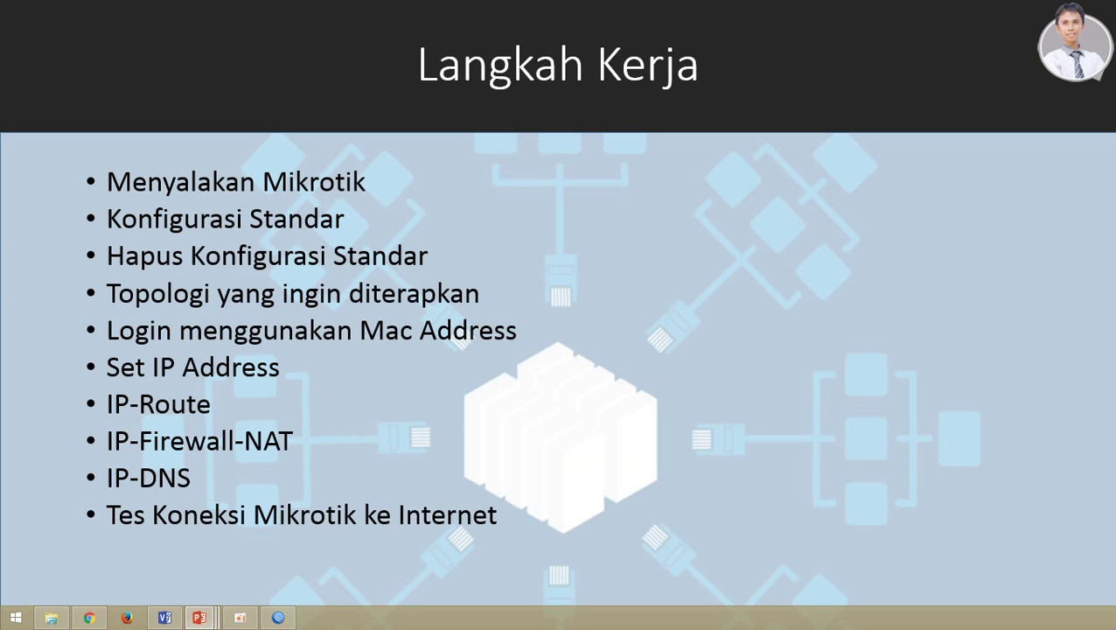